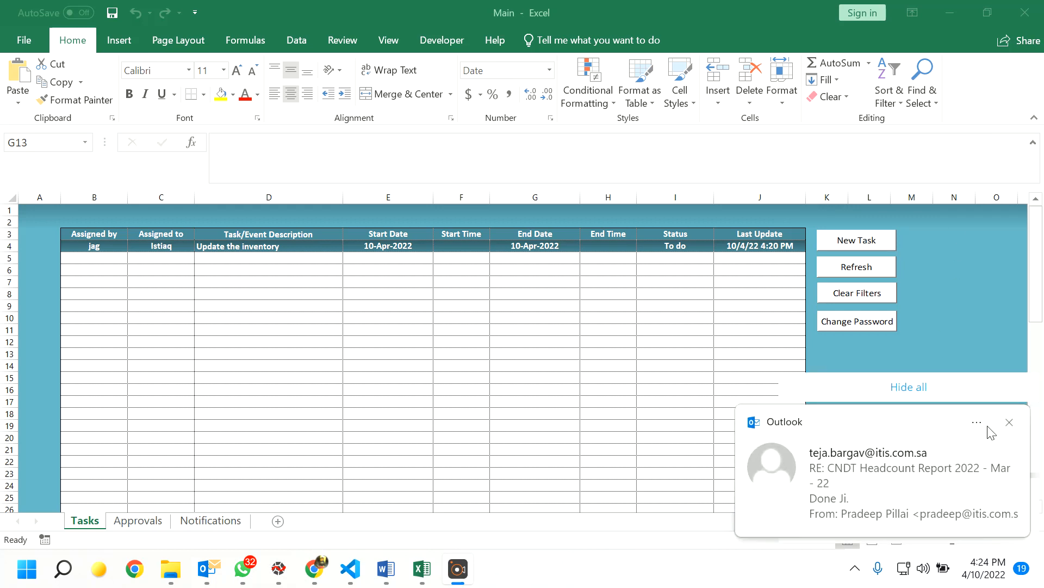
- Dismiss the Outlook toast and all other desktop notifications, then close the Main workbook
{"action": "left_click", "coordinate": [1009, 422]}
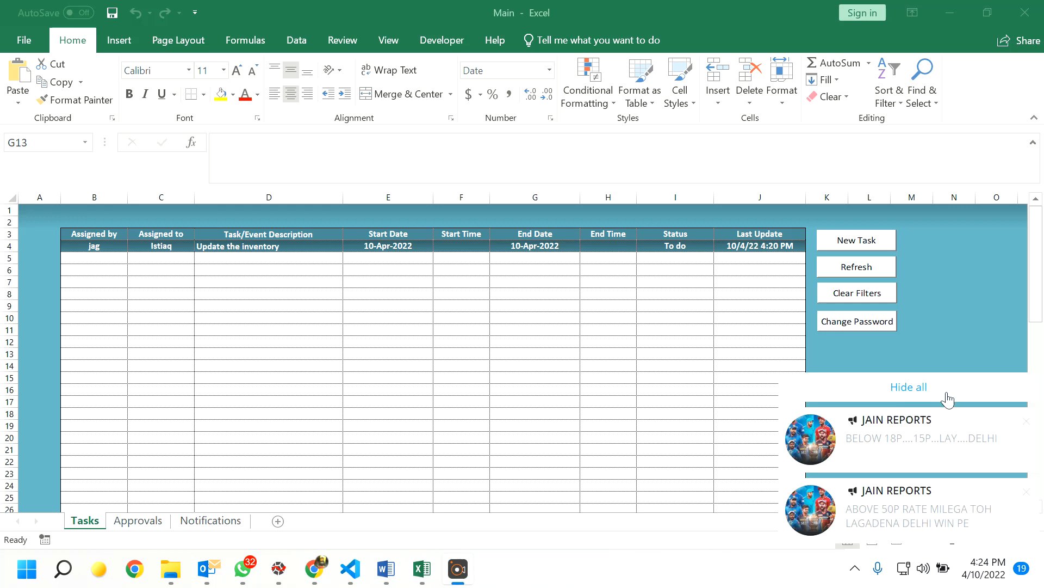
{"action": "left_click", "coordinate": [914, 388]}
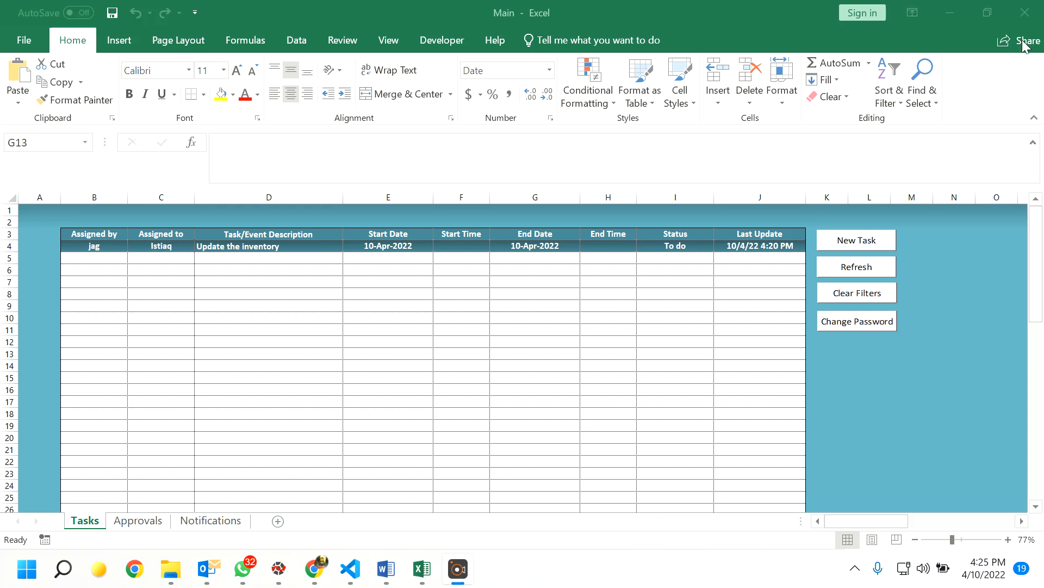
{"action": "left_click", "coordinate": [1025, 12]}
- Discard the unsaved changes to Main and close the File Explorer window
{"action": "left_click", "coordinate": [522, 315]}
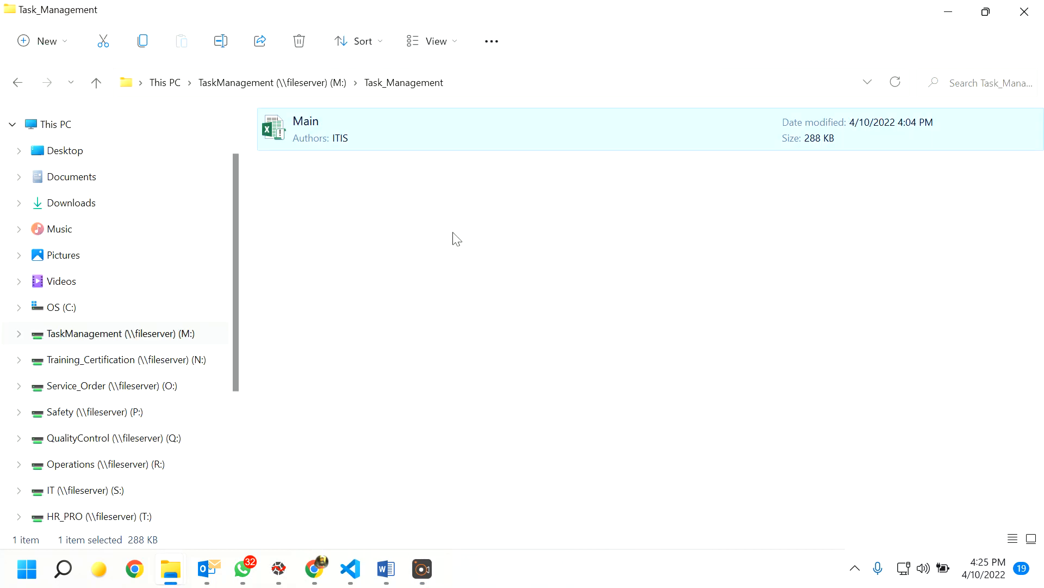
{"action": "left_click", "coordinate": [17, 82]}
{"action": "left_click", "coordinate": [1028, 16]}
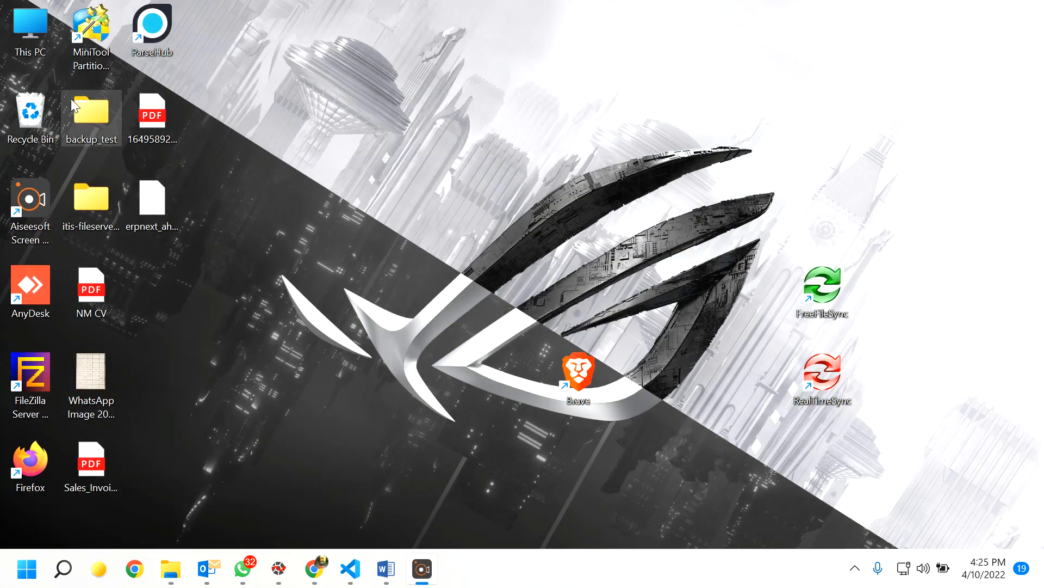
- Reopen Main from the Task_Management folder on the TaskManagement (M:) drive via This PC
{"action": "double_click", "coordinate": [31, 34]}
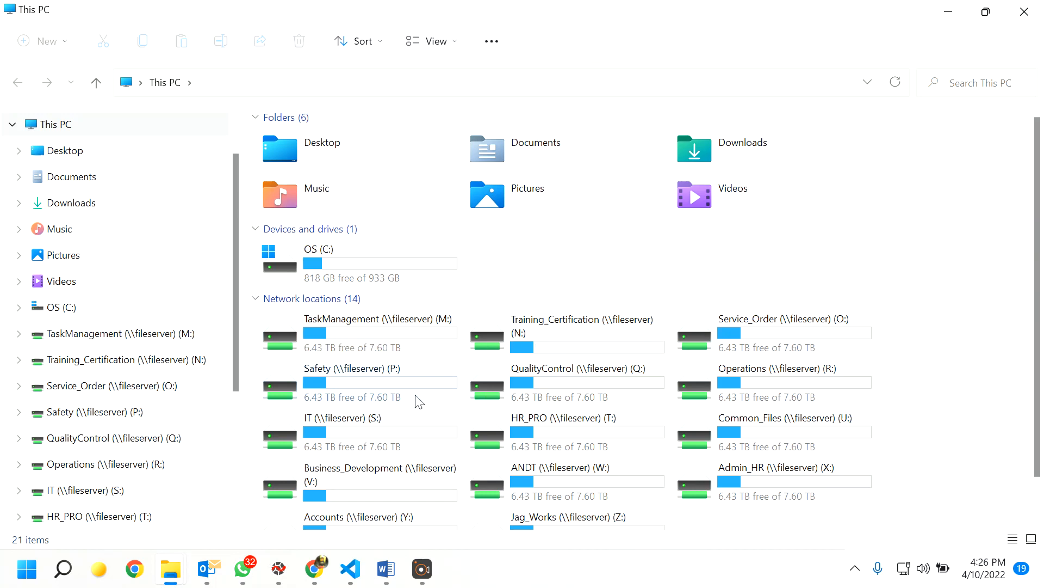
{"action": "double_click", "coordinate": [366, 327]}
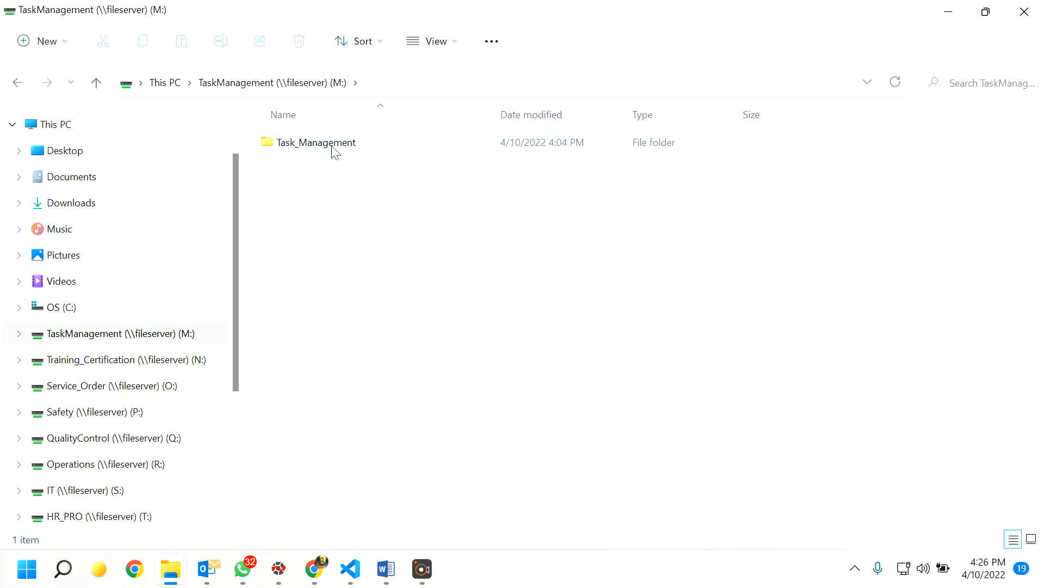
{"action": "mouse_move", "coordinate": [335, 152]}
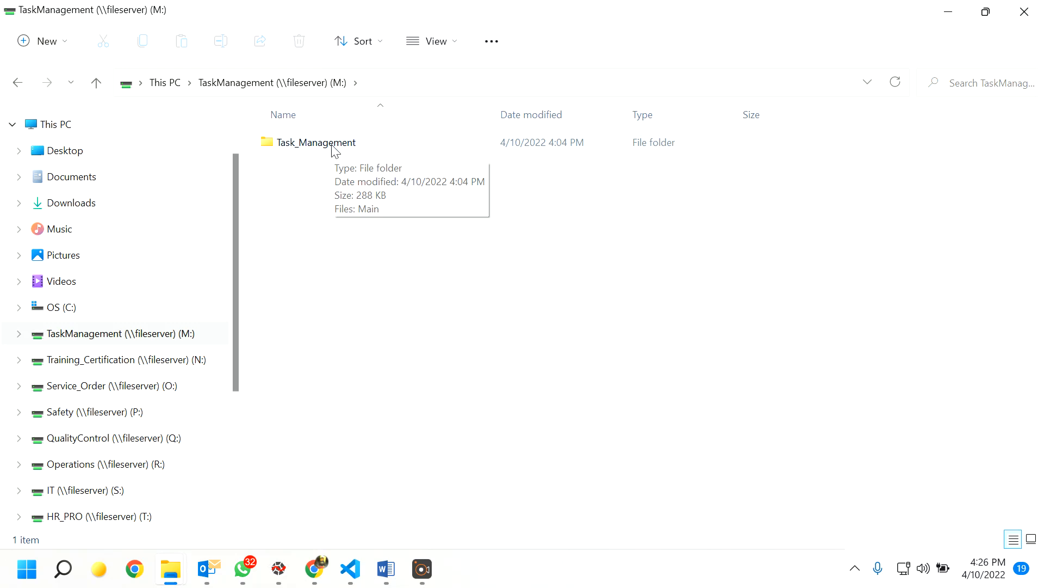
{"action": "double_click", "coordinate": [331, 146]}
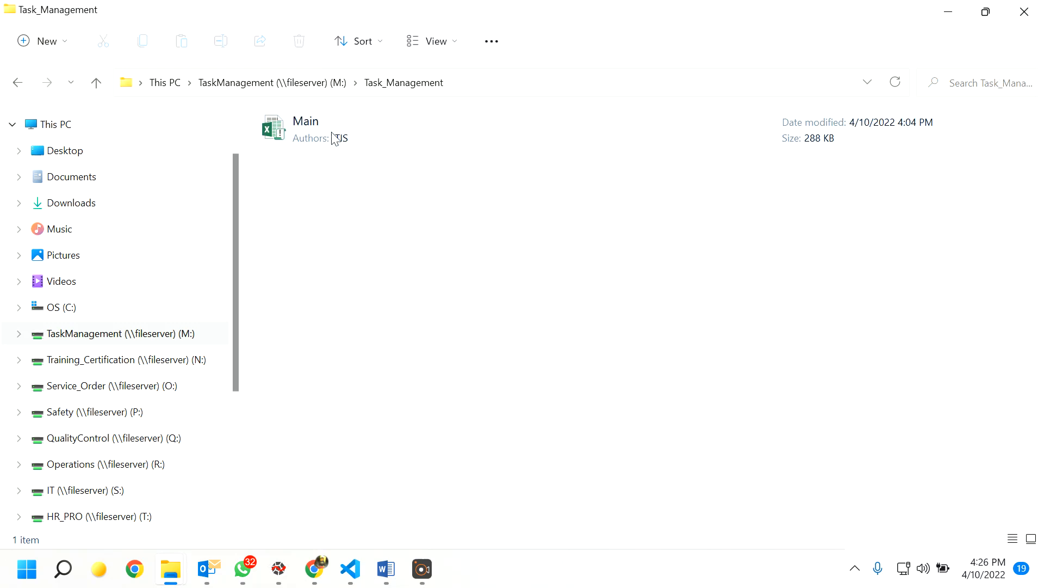
{"action": "double_click", "coordinate": [336, 138]}
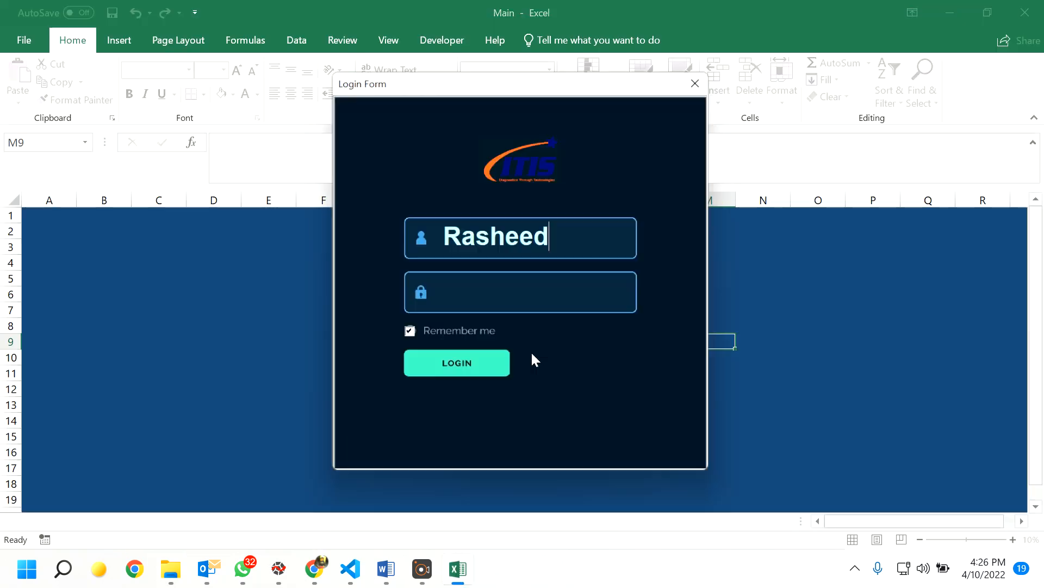
- Log in to the tracker with the other user's username and password
{"action": "left_click_drag", "start_coordinate": [567, 236], "coordinate": [392, 250]}
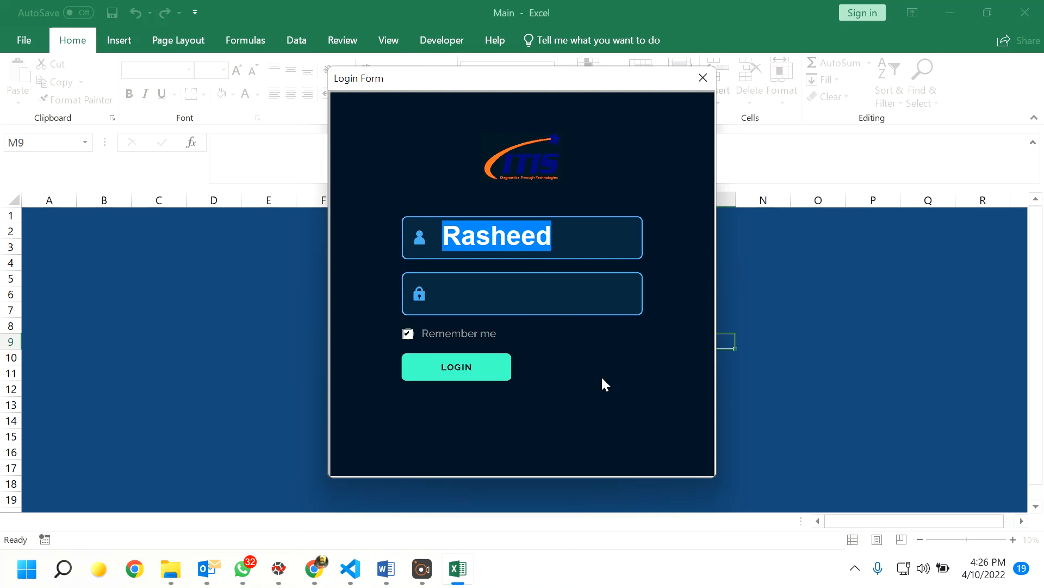
{"action": "type", "text": "jag"}
{"action": "key", "text": "Tab"}
{"action": "type", "text": "123"}
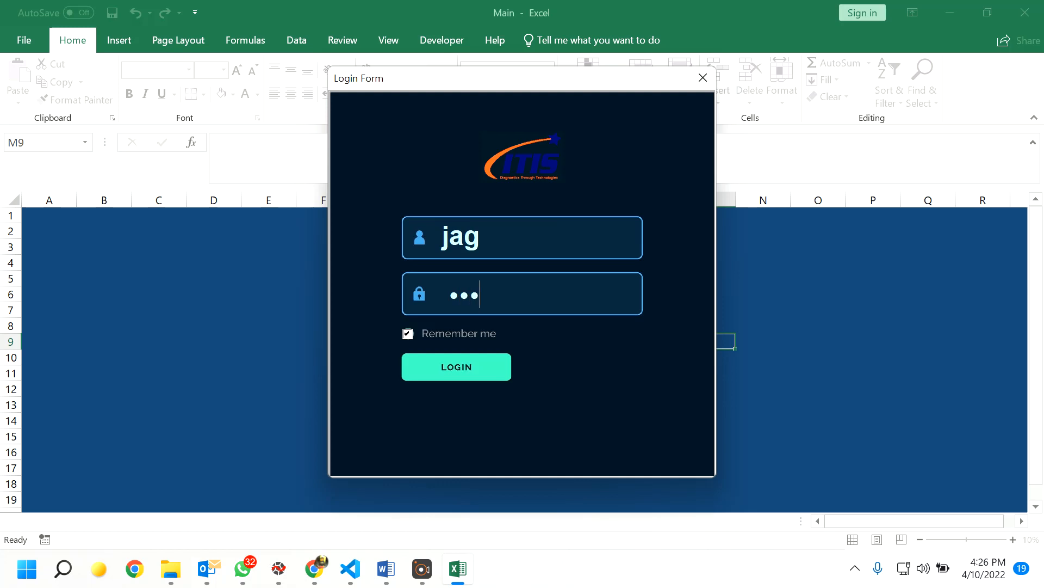
{"action": "type", "text": "4567"}
{"action": "left_click", "coordinate": [459, 400]}
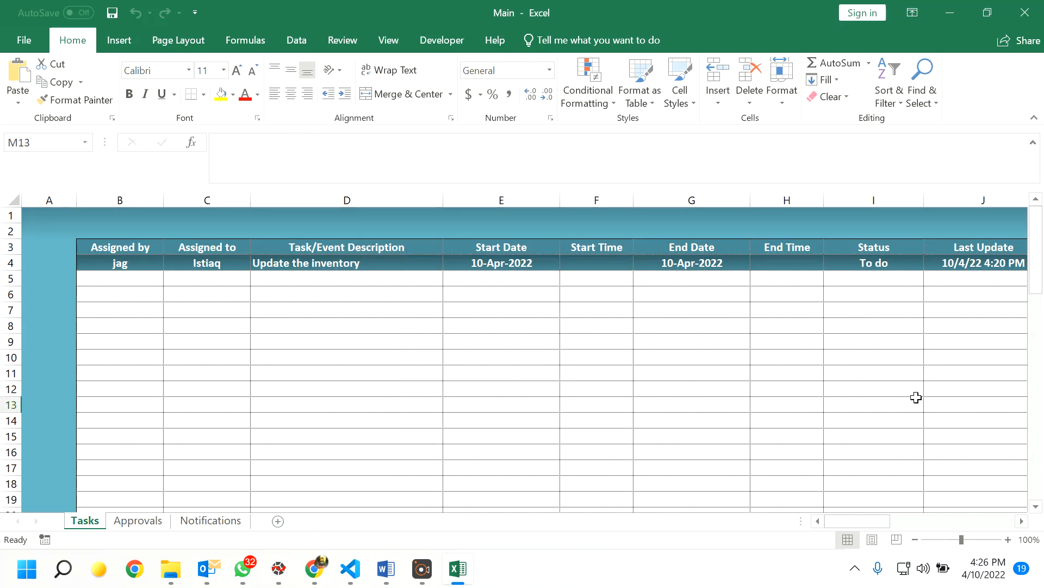
- Zoom the Tasks sheet out to about 78% so the table and buttons fit
{"action": "left_click_drag", "start_coordinate": [846, 402], "coordinate": [775, 405]}
{"action": "left_click_drag", "start_coordinate": [871, 521], "coordinate": [889, 522]}
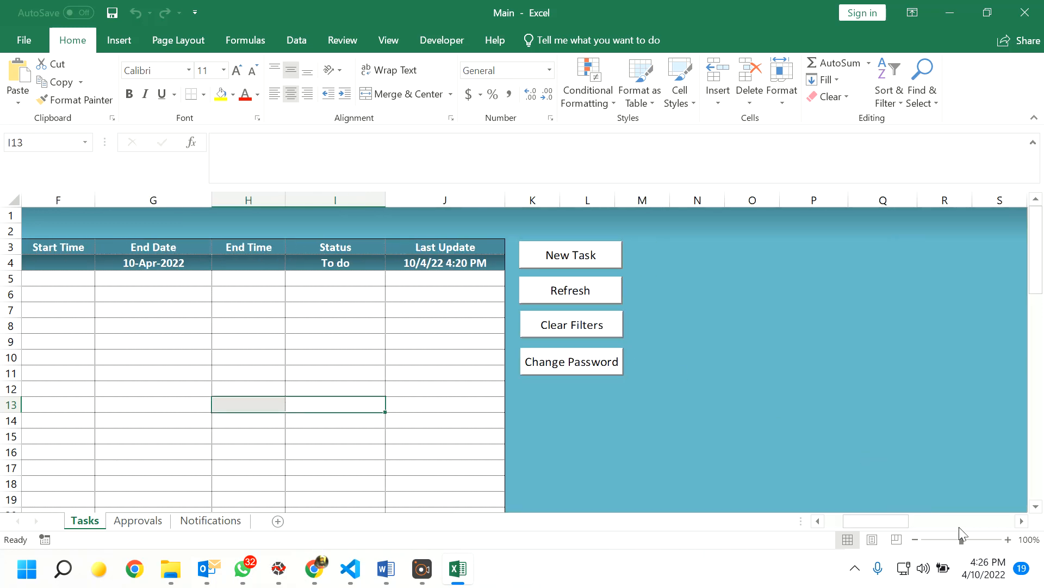
{"action": "left_click_drag", "start_coordinate": [961, 540], "coordinate": [951, 539]}
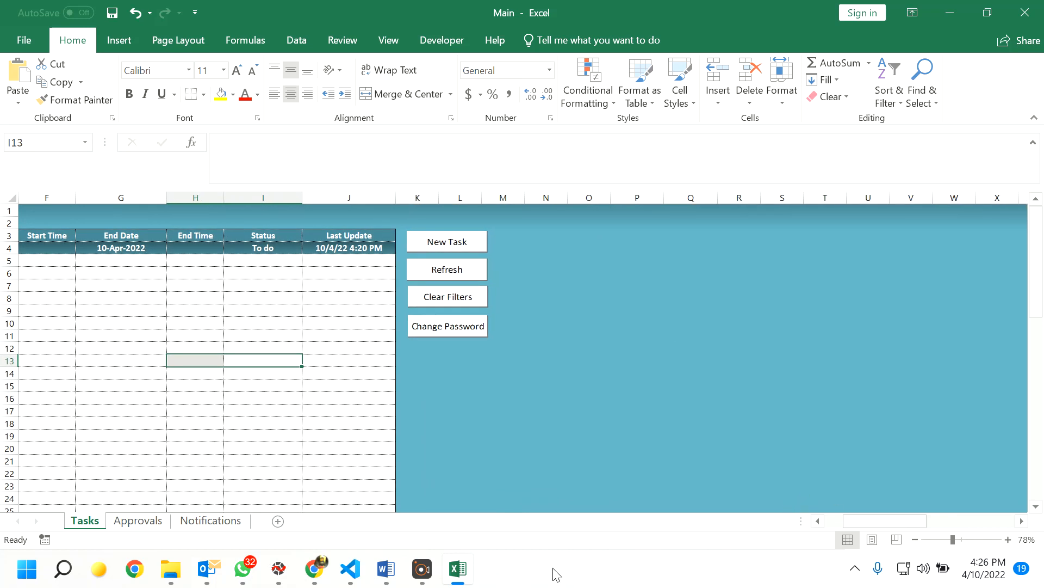
{"action": "left_click_drag", "start_coordinate": [884, 521], "coordinate": [833, 524]}
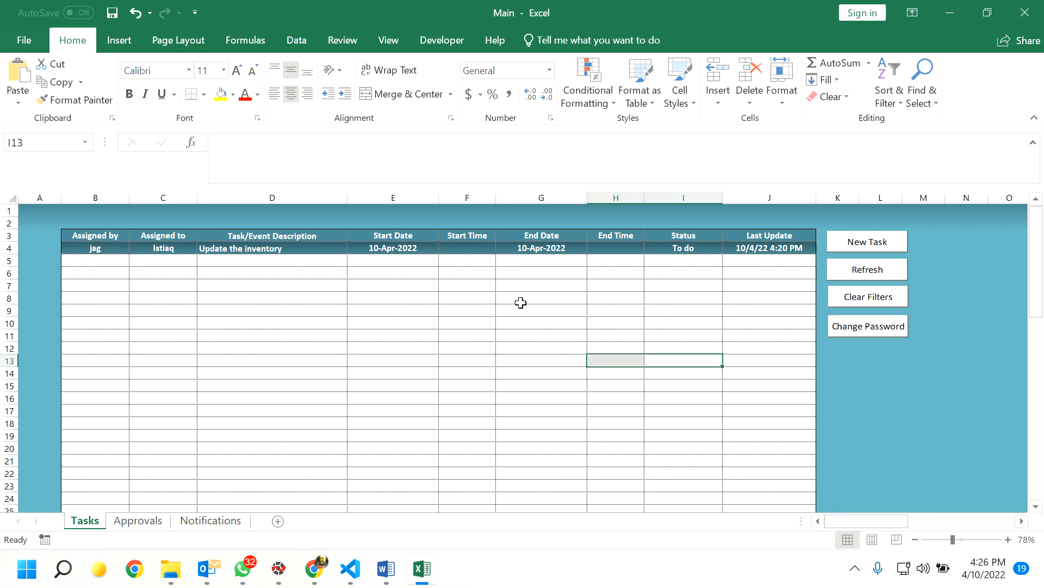
- Select cells F11, E9, D9, D8, D7 and D5 in the task table
{"action": "left_click", "coordinate": [460, 336]}
{"action": "left_click", "coordinate": [362, 314]}
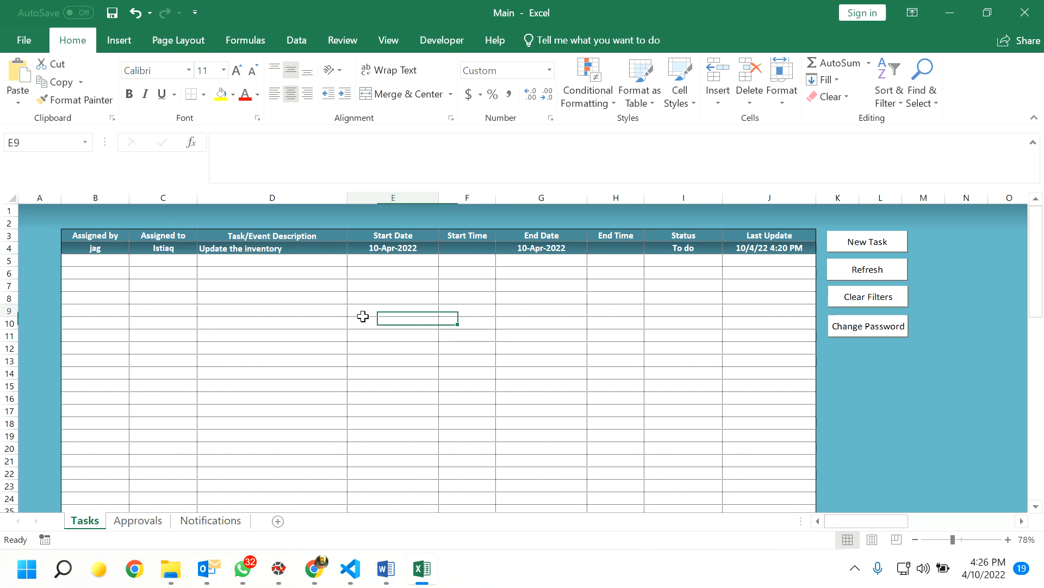
{"action": "left_click", "coordinate": [308, 310]}
{"action": "left_click", "coordinate": [287, 297]}
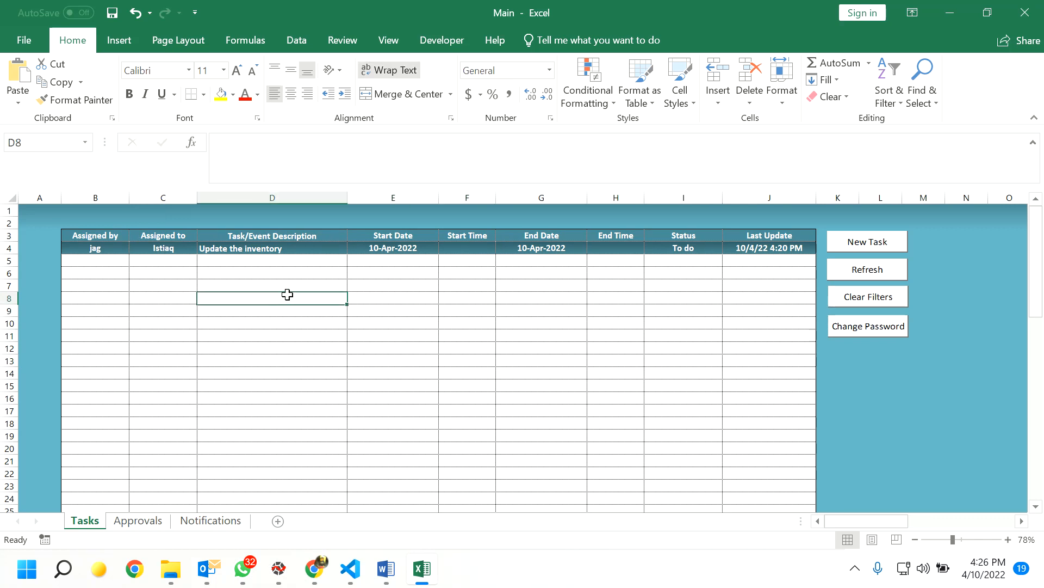
{"action": "left_click", "coordinate": [292, 284]}
{"action": "left_click", "coordinate": [295, 263]}
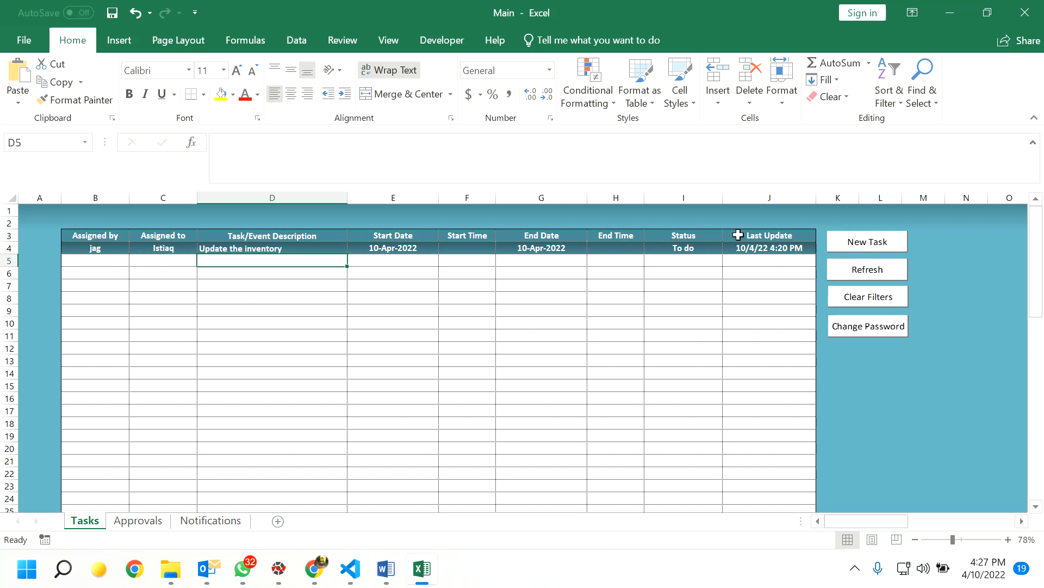
{"action": "double_click", "coordinate": [105, 248]}
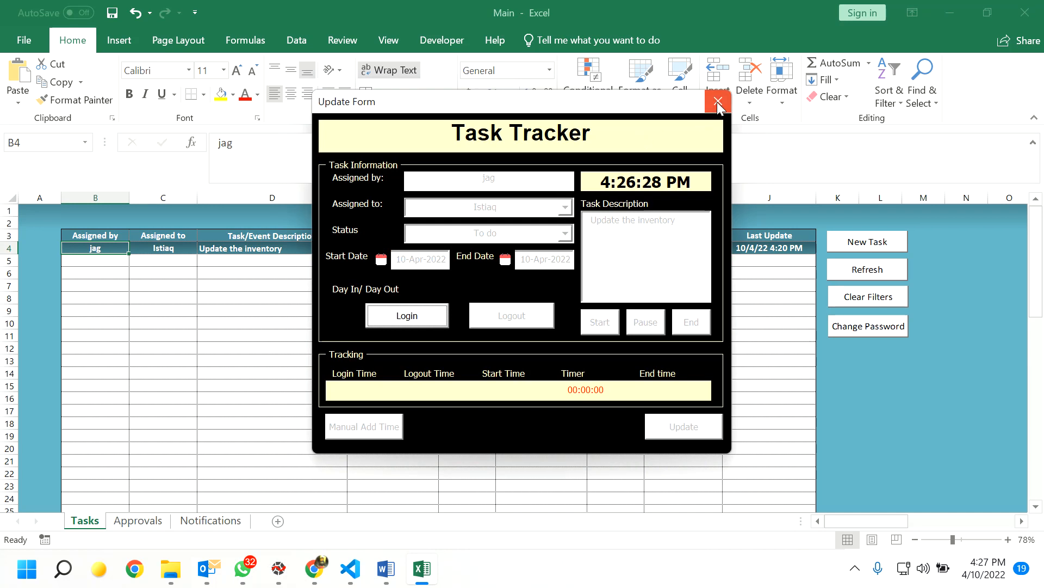
{"action": "left_click", "coordinate": [718, 101]}
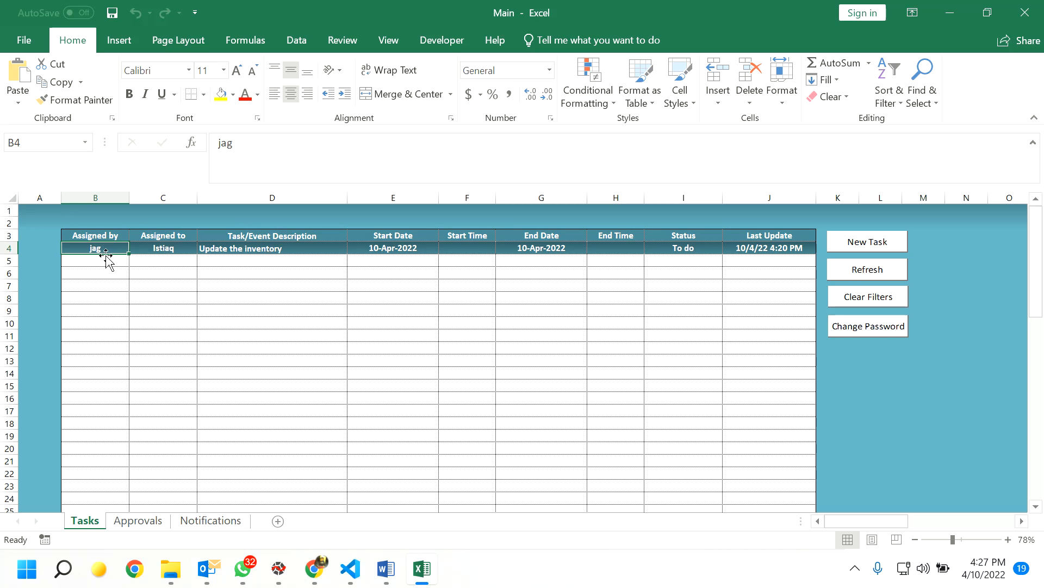
{"action": "double_click", "coordinate": [164, 247]}
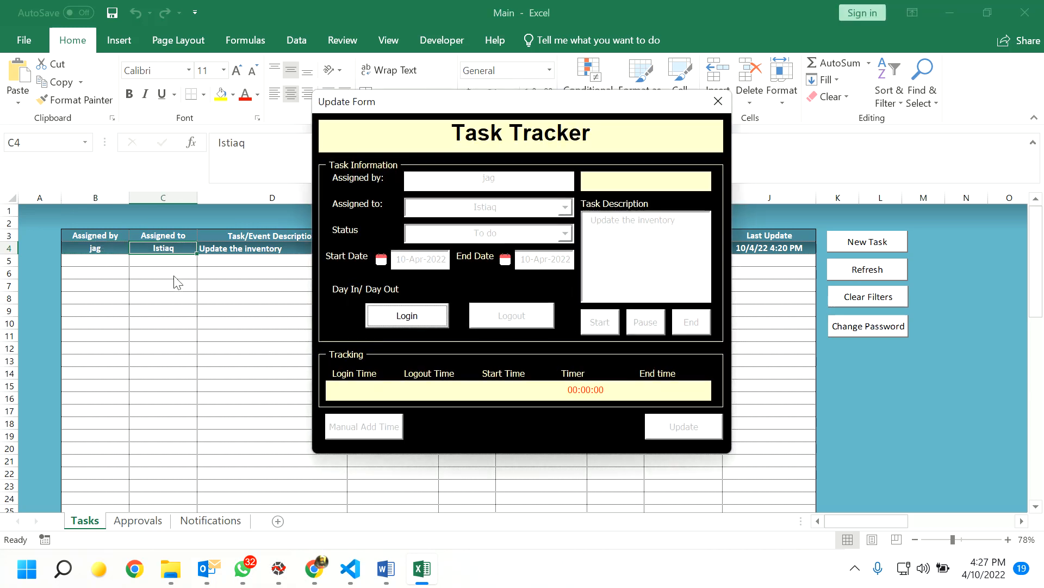
{"action": "left_click", "coordinate": [718, 103]}
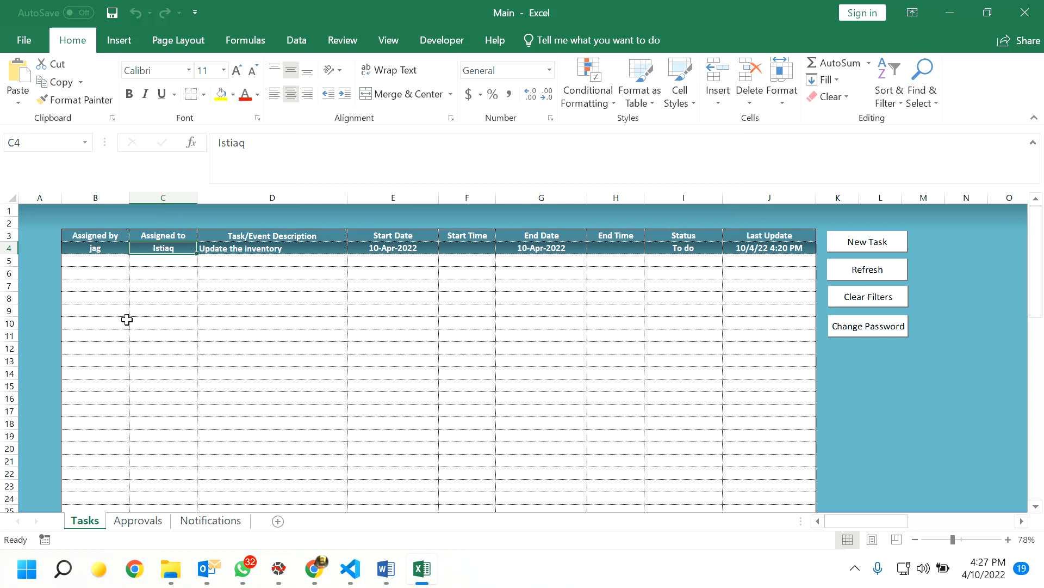
{"action": "double_click", "coordinate": [96, 249]}
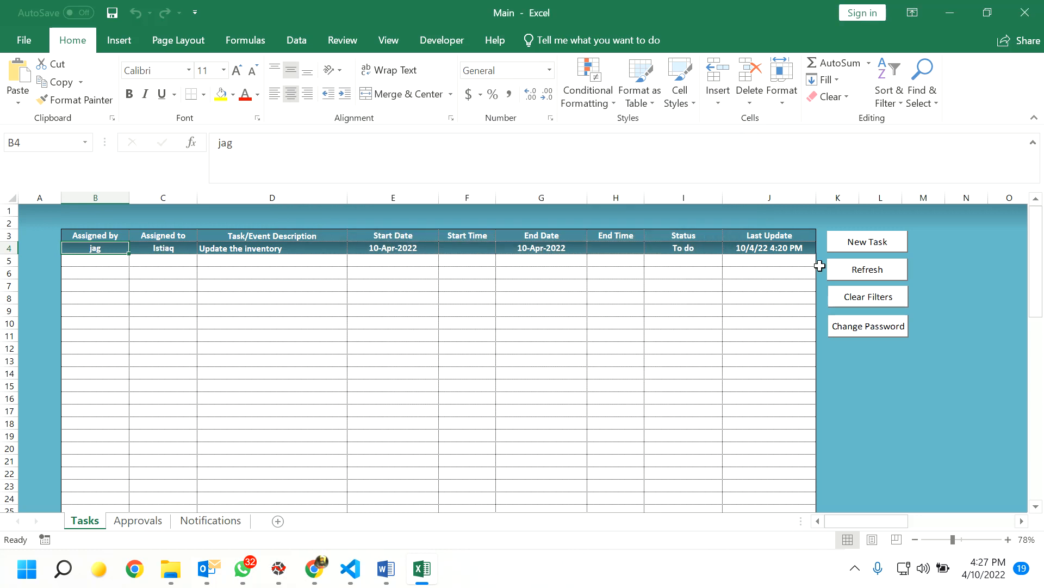
- Add 'record a video on usage of Taskmanagement' for the first assignee, ending 10-Apr-2022, and refresh the table
{"action": "left_click", "coordinate": [861, 244]}
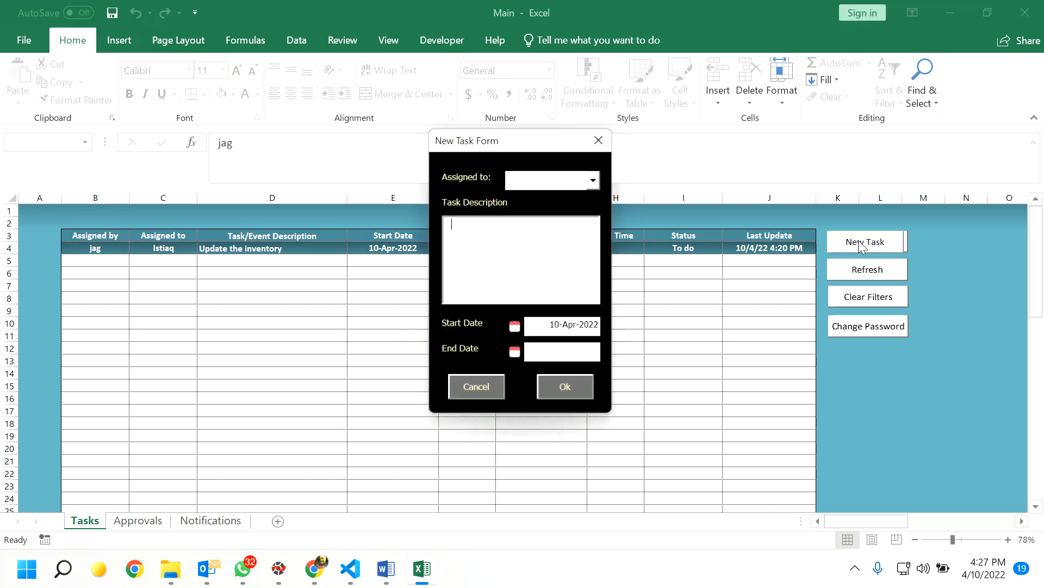
{"action": "left_click", "coordinate": [597, 179]}
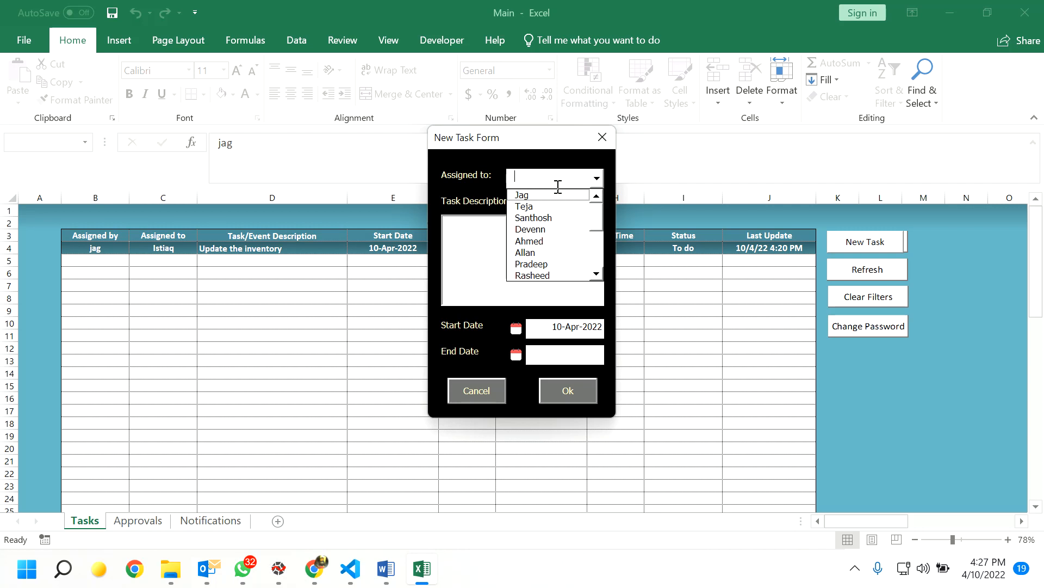
{"action": "left_click", "coordinate": [535, 198]}
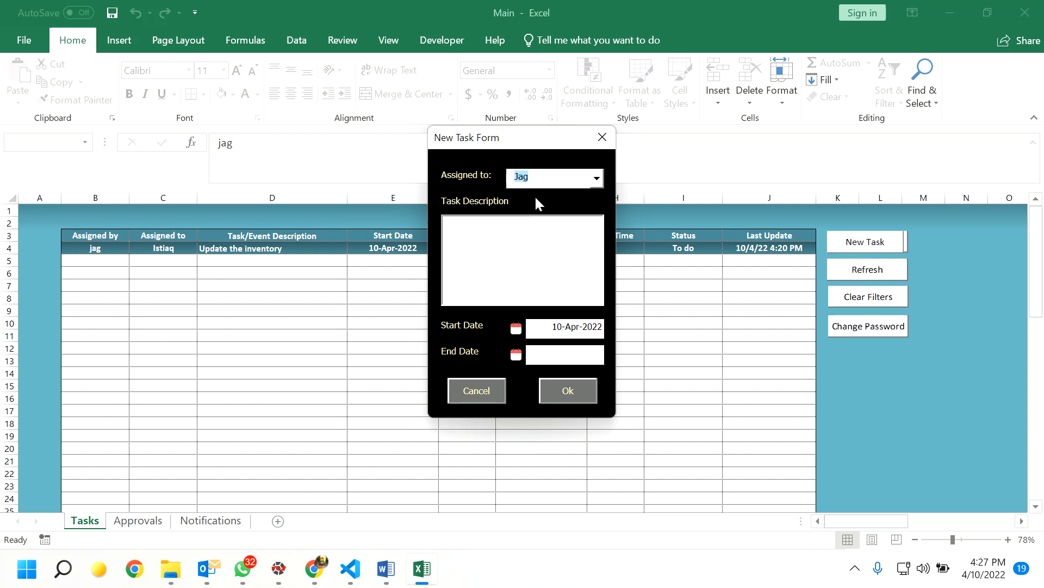
{"action": "left_click", "coordinate": [514, 233]}
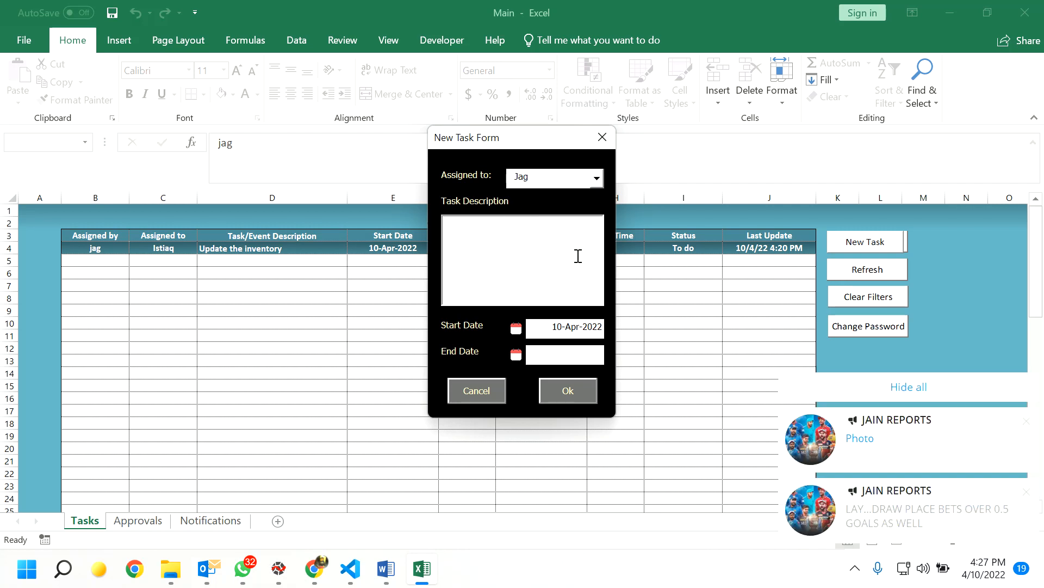
{"action": "type", "text": "record a video on usage of Ta"}
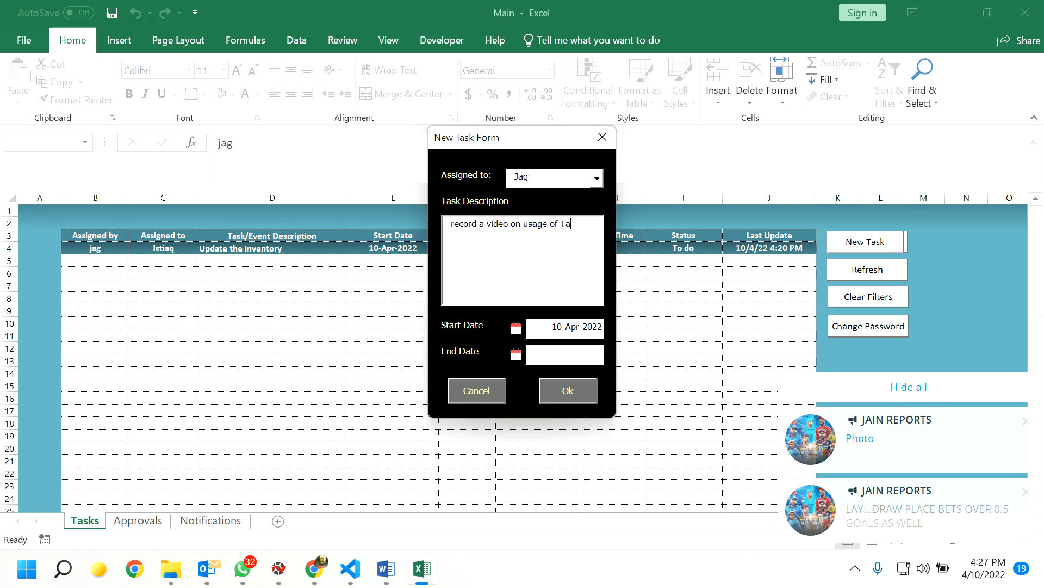
{"action": "type", "text": "skmanageme"}
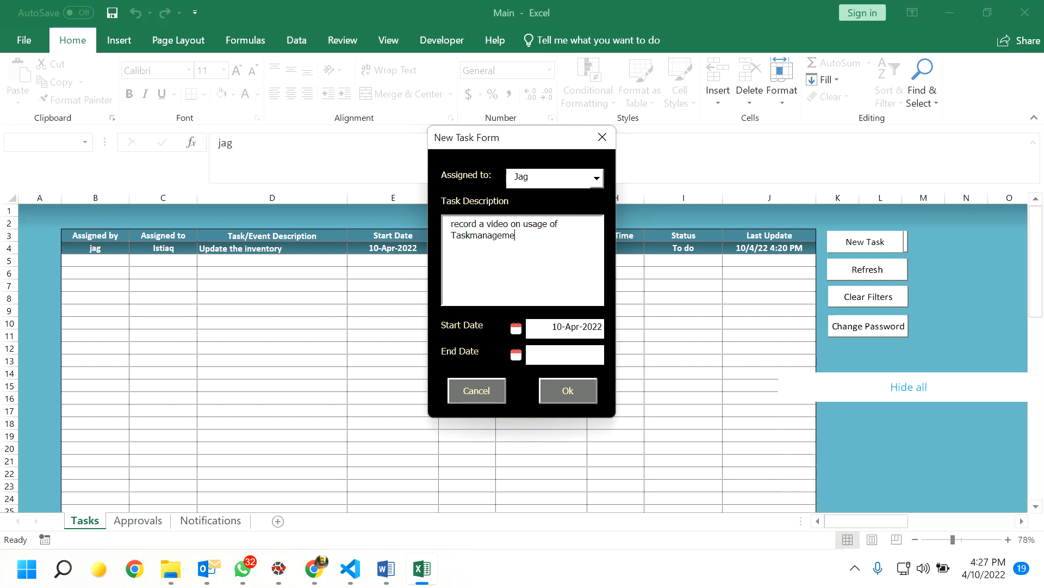
{"action": "type", "text": "nt"}
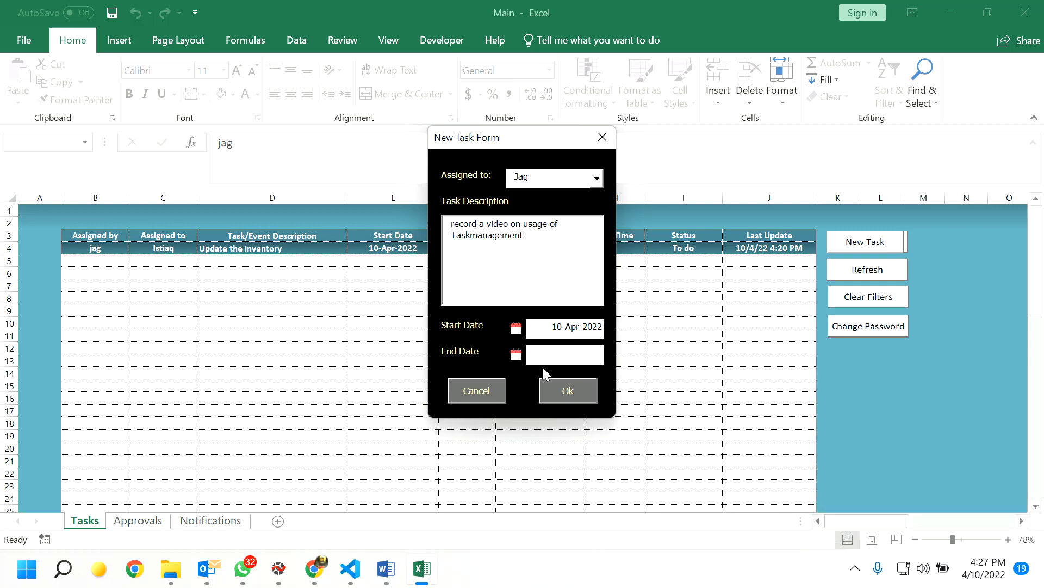
{"action": "left_click", "coordinate": [515, 355]}
{"action": "left_click", "coordinate": [425, 329]}
{"action": "left_click", "coordinate": [580, 394]}
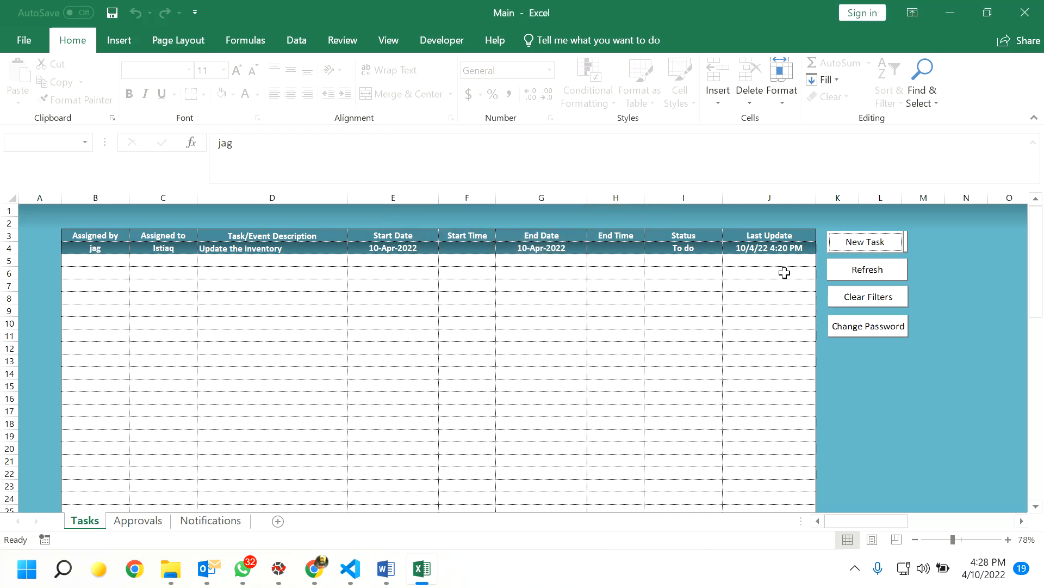
{"action": "left_click", "coordinate": [877, 272]}
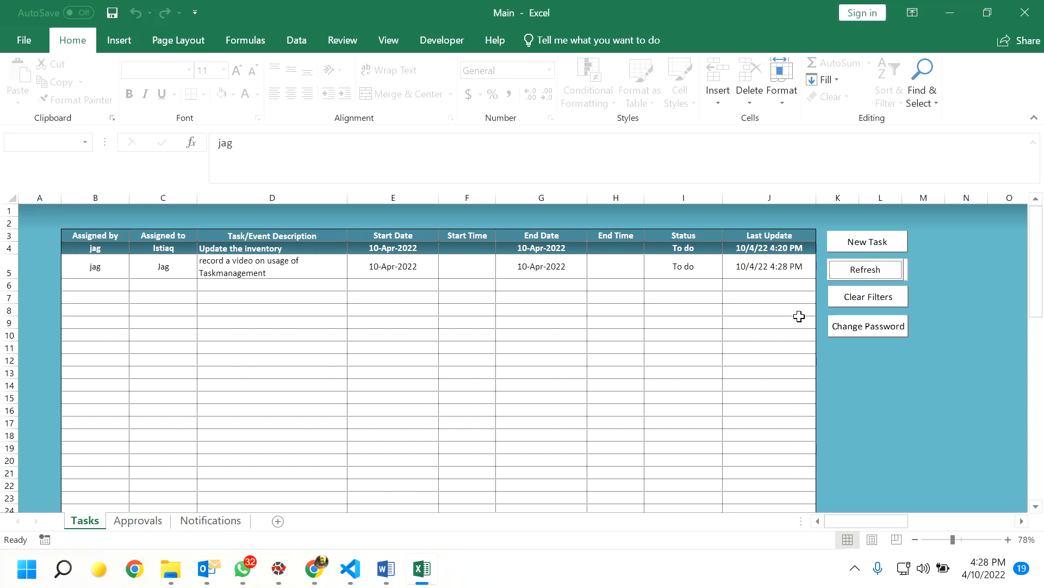
- Create 'Start working on Project 2 as discussed' for another team member, ending 14-Apr-2022
{"action": "left_click", "coordinate": [868, 244]}
{"action": "left_click", "coordinate": [597, 181]}
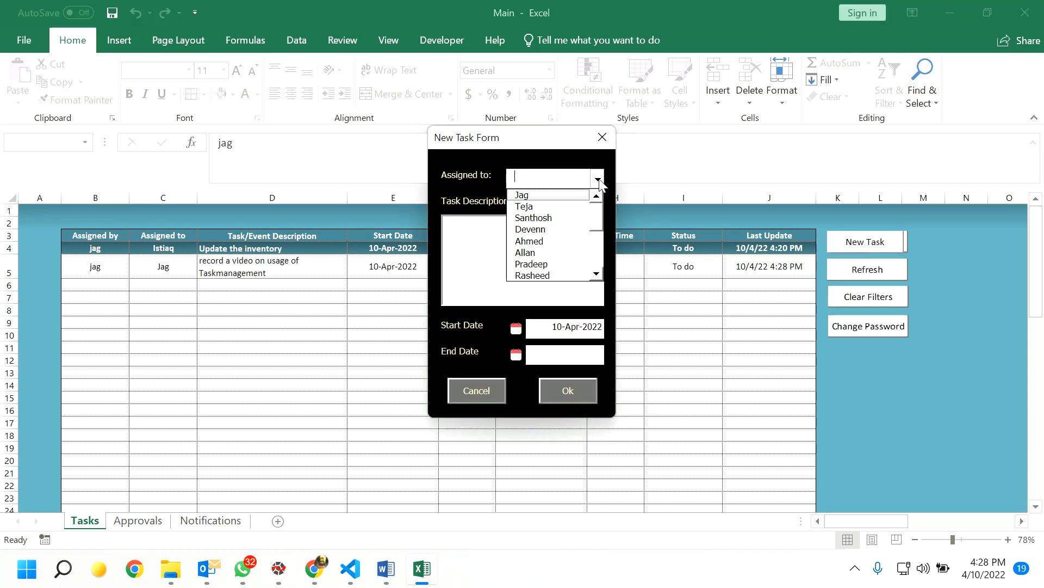
{"action": "left_click", "coordinate": [570, 238]}
{"action": "left_click", "coordinate": [477, 234]}
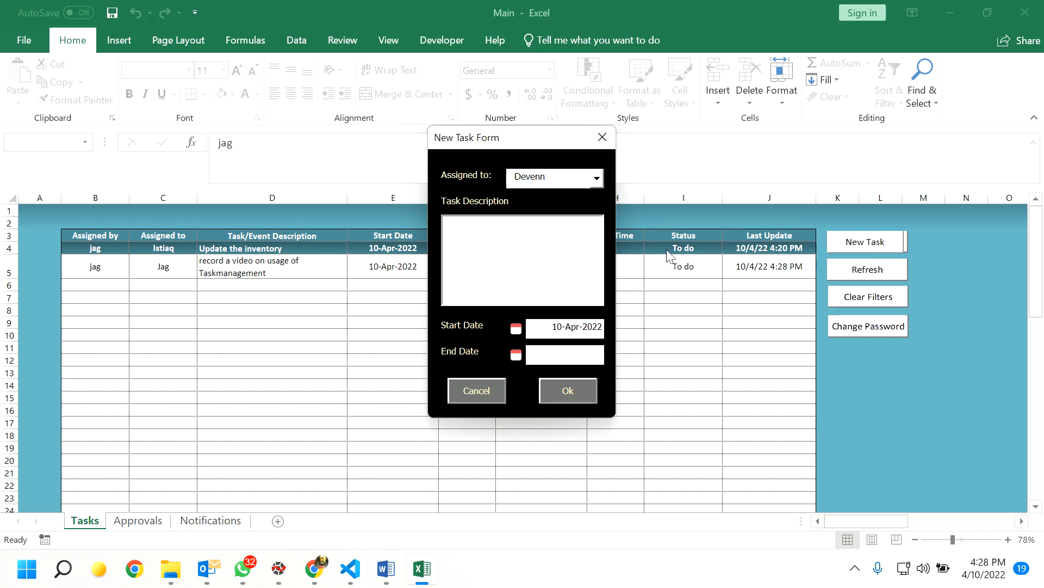
{"action": "type", "text": "Sta"}
{"action": "type", "text": "rt working on Project 2 as discussed"}
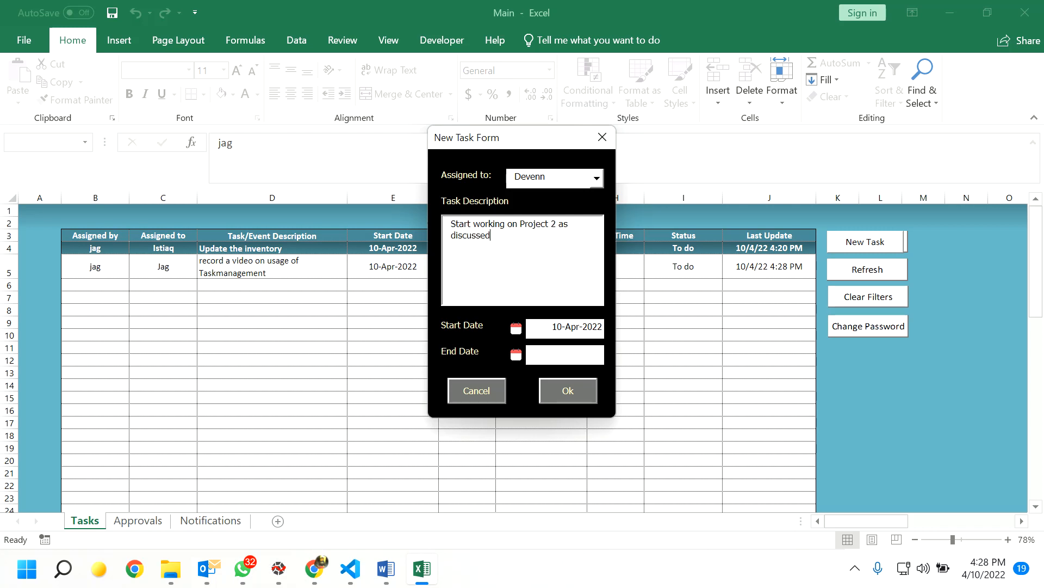
{"action": "left_click", "coordinate": [517, 355]}
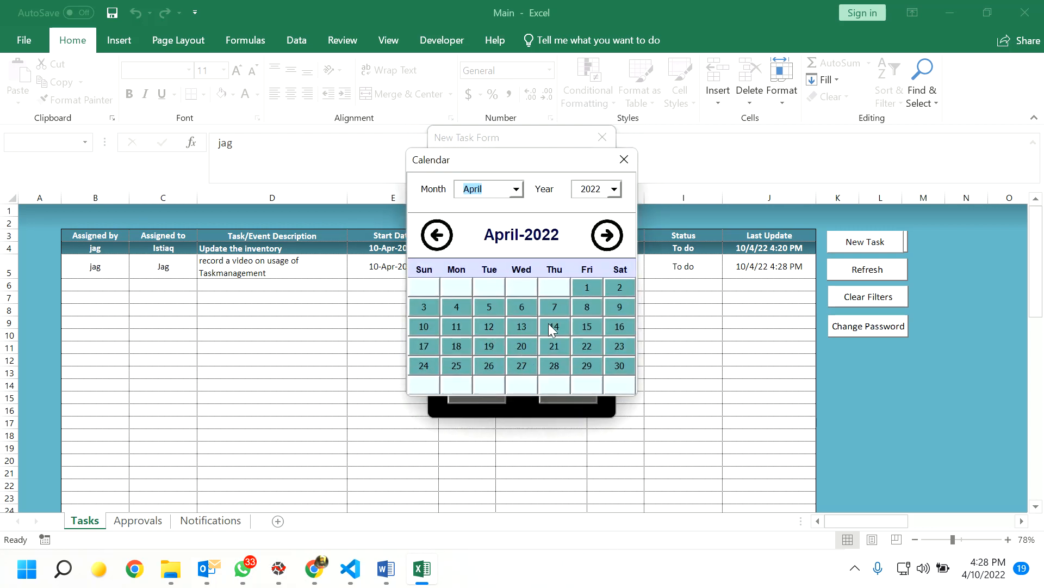
{"action": "left_click", "coordinate": [555, 326]}
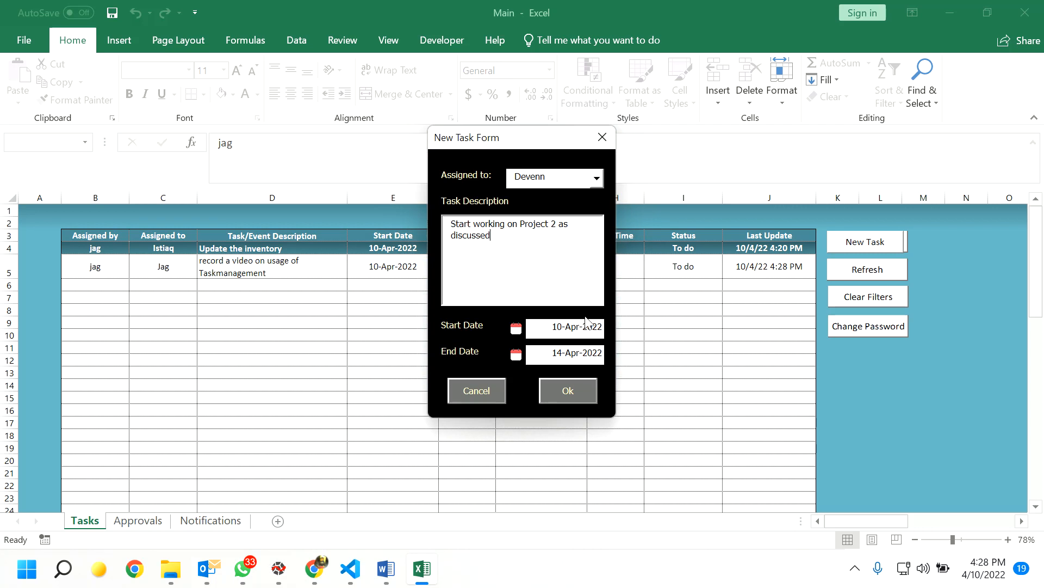
{"action": "left_click", "coordinate": [570, 394]}
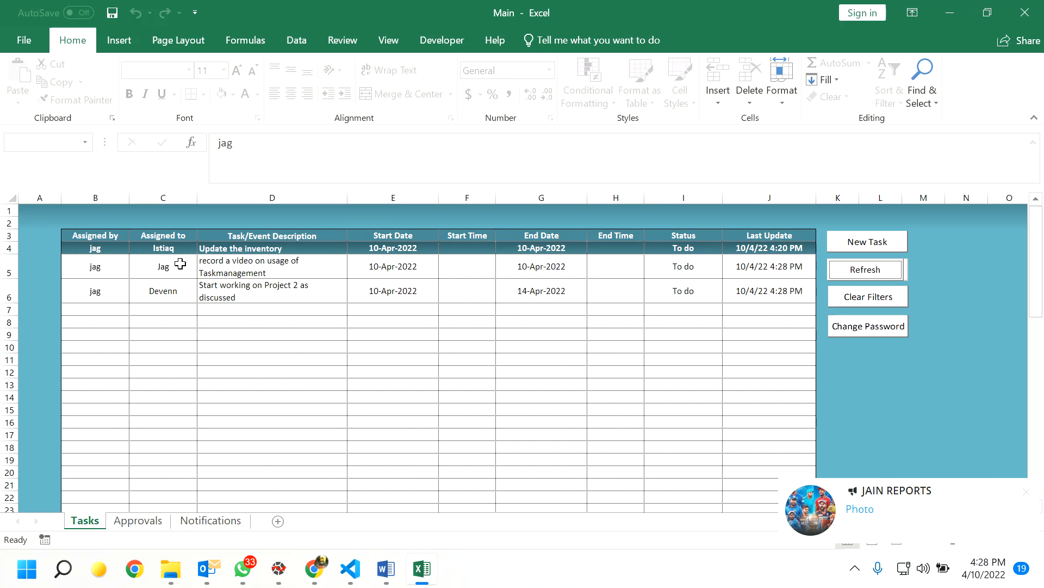
- Open the Project 2 task's Update Form, close it unchanged, and go to the Approvals sheet
{"action": "double_click", "coordinate": [105, 293]}
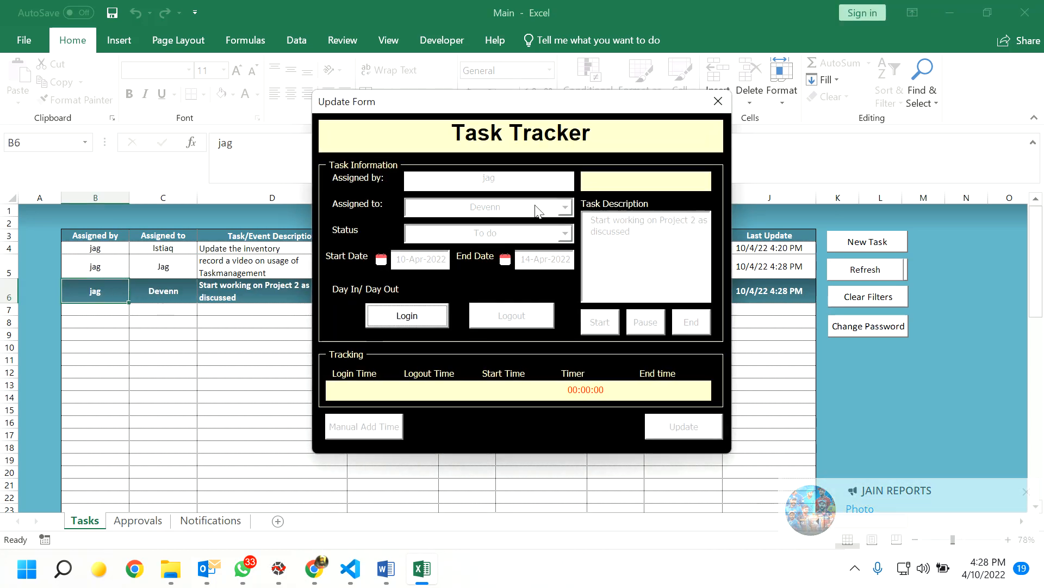
{"action": "left_click", "coordinate": [718, 102]}
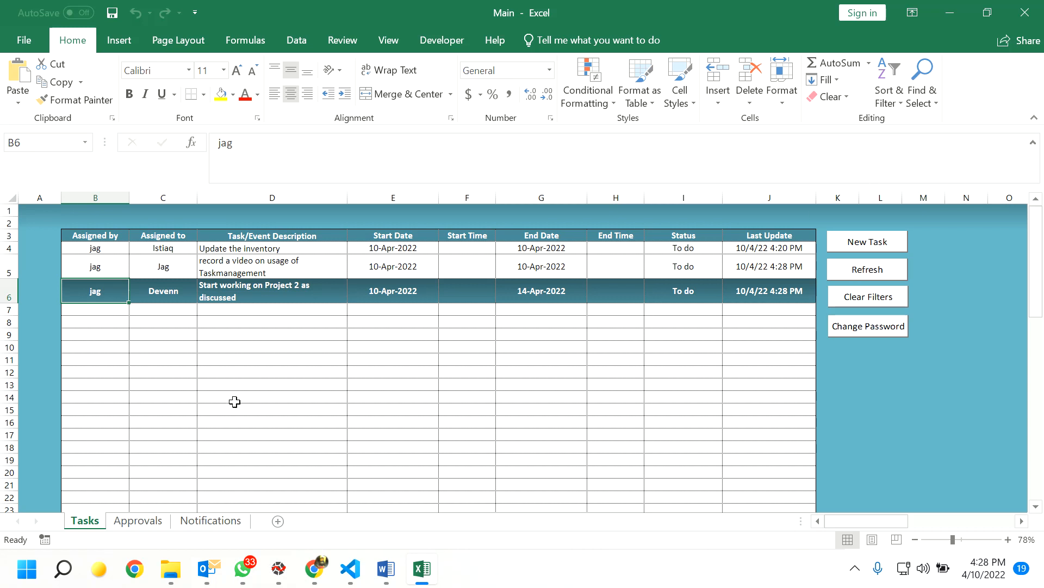
{"action": "left_click", "coordinate": [133, 520]}
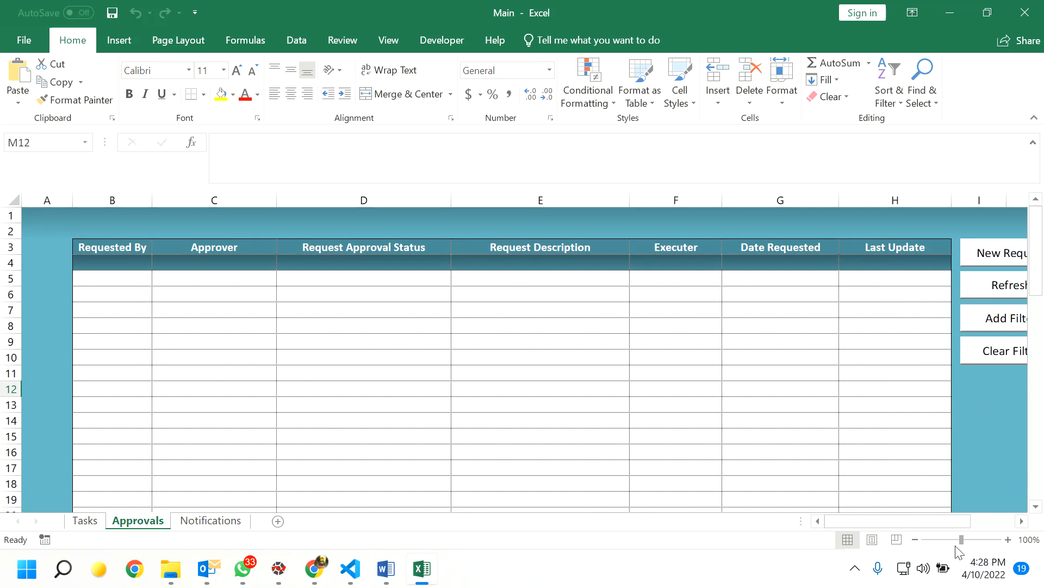
- Zoom the Approvals sheet to 86% and open the New Request approval form
{"action": "left_click_drag", "start_coordinate": [961, 539], "coordinate": [955, 540]}
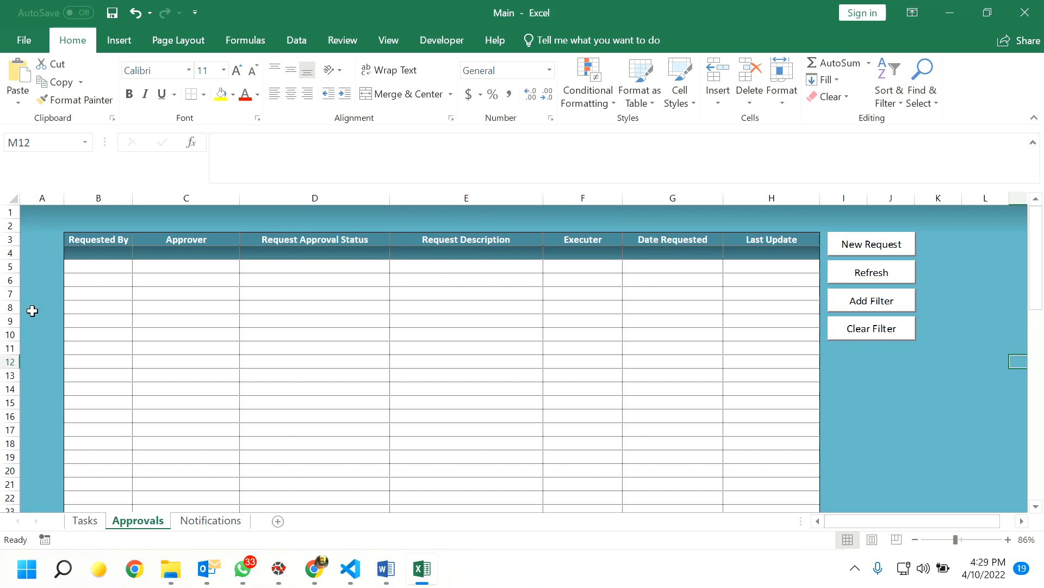
{"action": "left_click", "coordinate": [884, 252]}
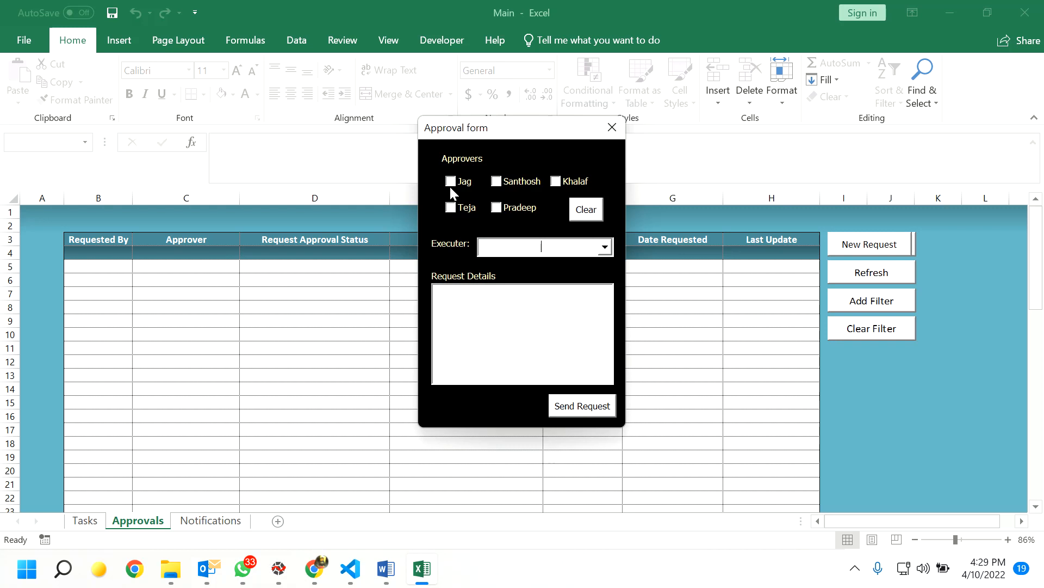
- Tick all five approvers and choose the first listed person as executer
{"action": "left_click", "coordinate": [452, 210]}
{"action": "left_click", "coordinate": [497, 209]}
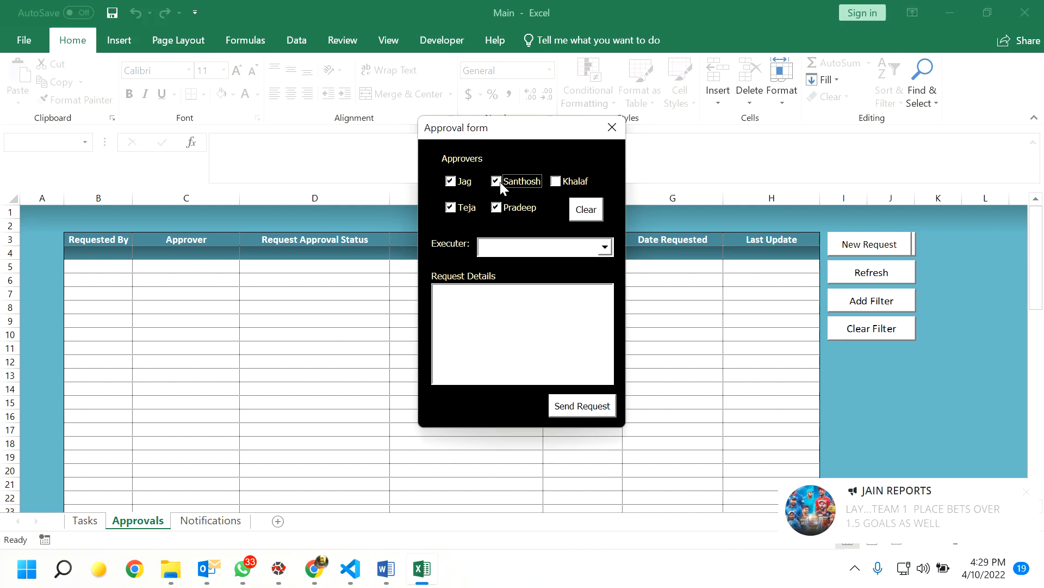
{"action": "left_click", "coordinate": [556, 182]}
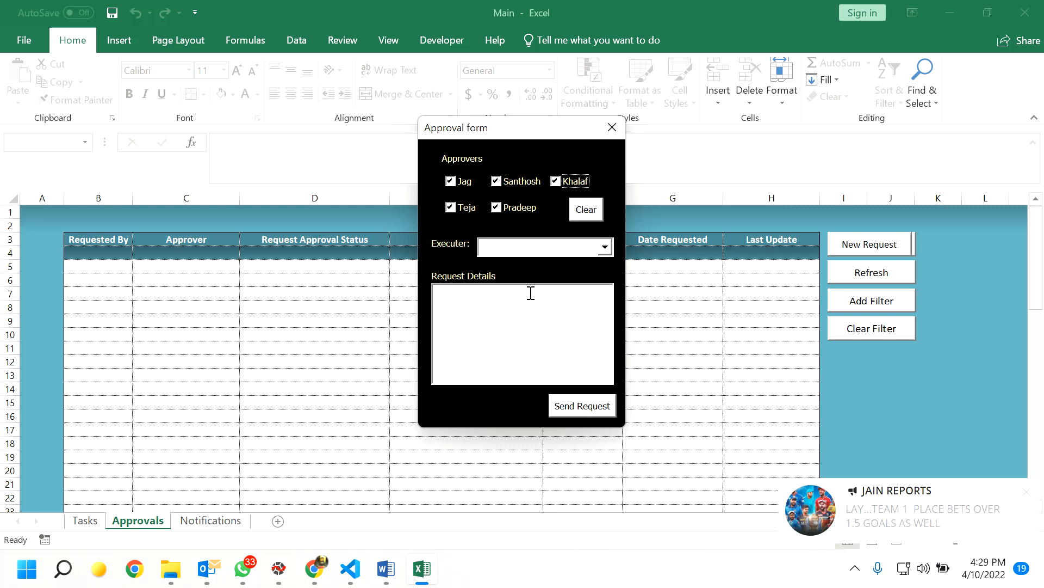
{"action": "left_click", "coordinate": [605, 248]}
{"action": "mouse_move", "coordinate": [605, 278]}
{"action": "left_mouse_down"}
{"action": "mouse_move", "coordinate": [605, 335]}
{"action": "mouse_move", "coordinate": [605, 274]}
{"action": "left_mouse_up"}
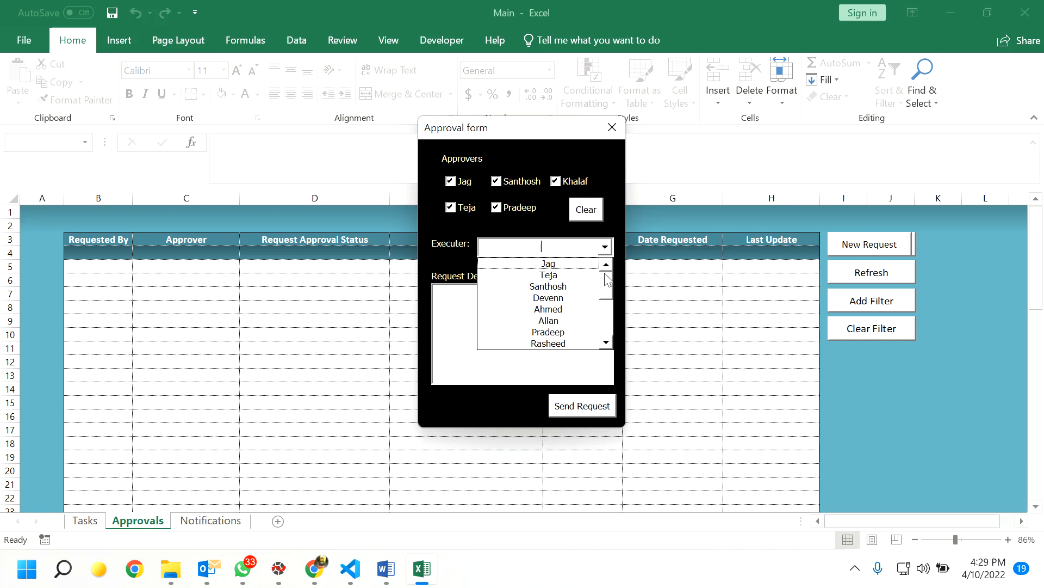
{"action": "left_click_drag", "start_coordinate": [607, 286], "coordinate": [608, 291]}
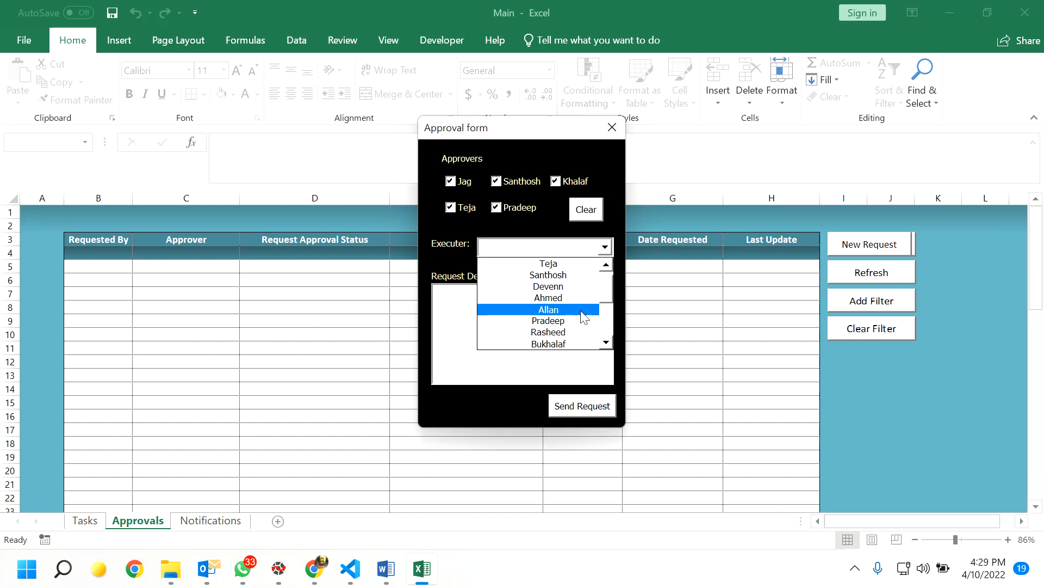
{"action": "left_click", "coordinate": [570, 343]}
{"action": "left_click", "coordinate": [480, 298]}
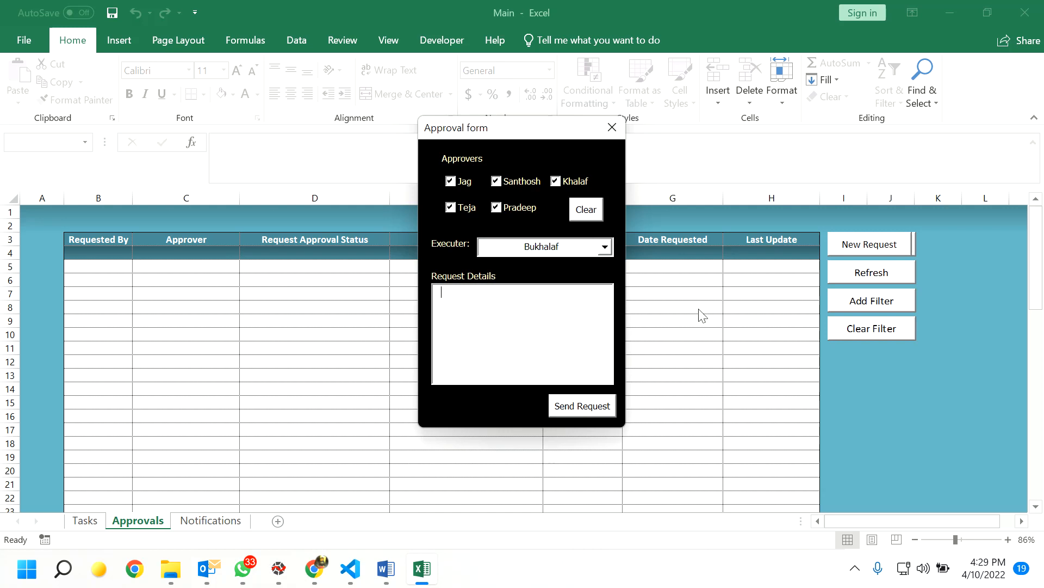
{"action": "left_click", "coordinate": [605, 249]}
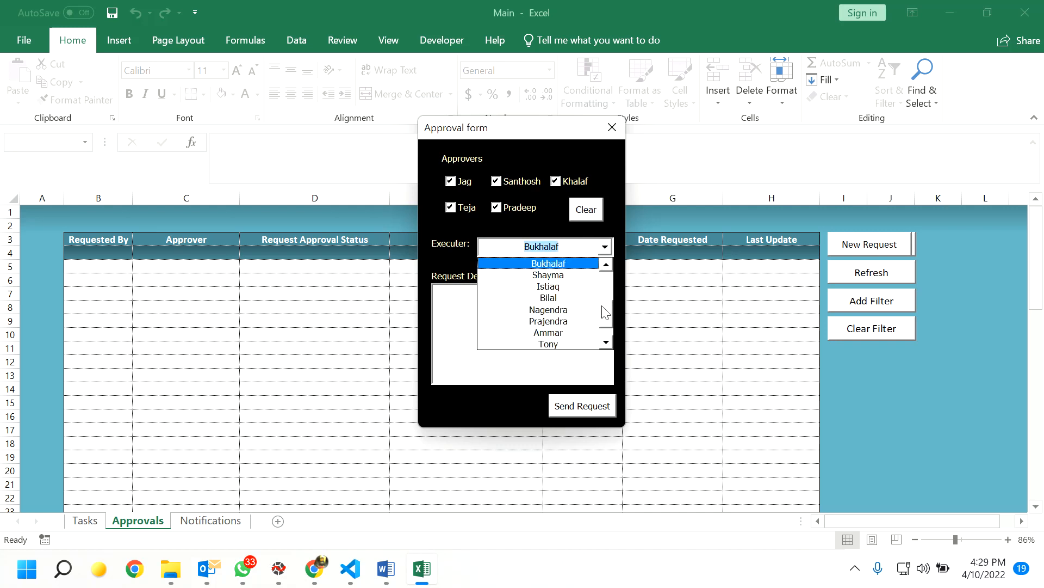
{"action": "left_click_drag", "start_coordinate": [607, 313], "coordinate": [609, 278]}
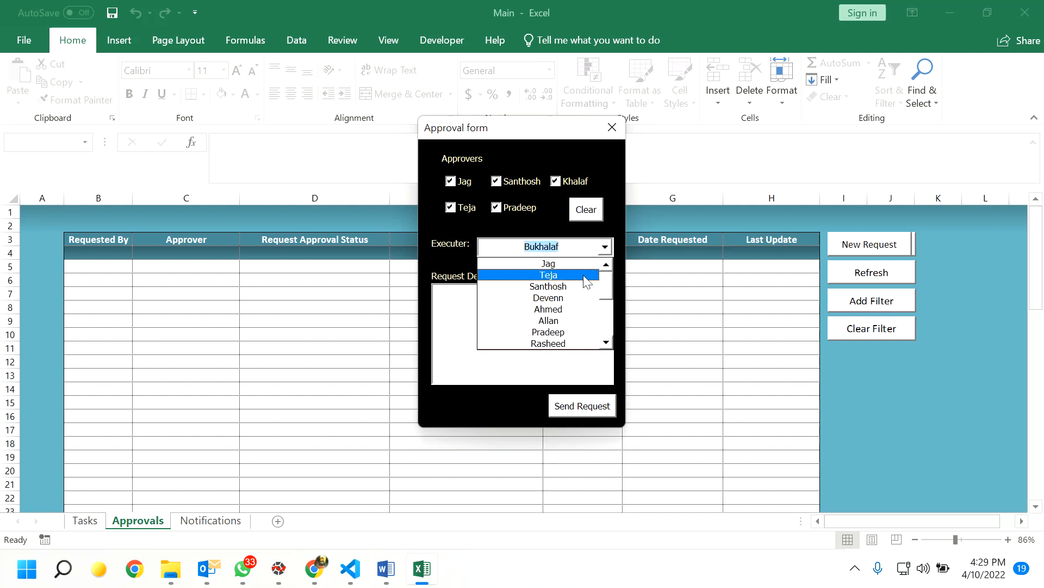
{"action": "left_click", "coordinate": [580, 265]}
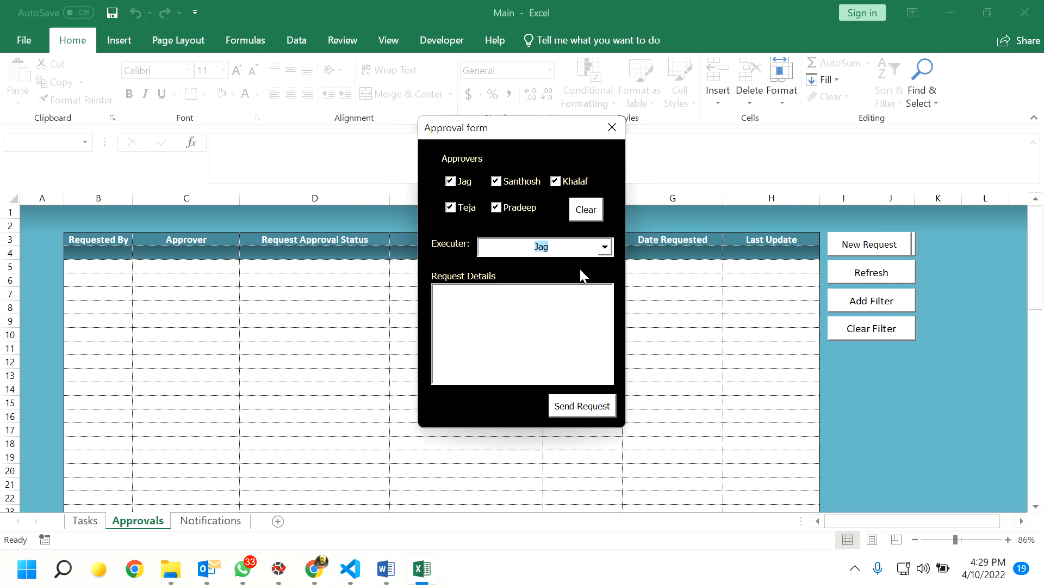
- Enter 'Purchase of PPE' as the request details, send it, and open the new request
{"action": "left_click", "coordinate": [507, 311]}
{"action": "type", "text": "Purchase of PPE"}
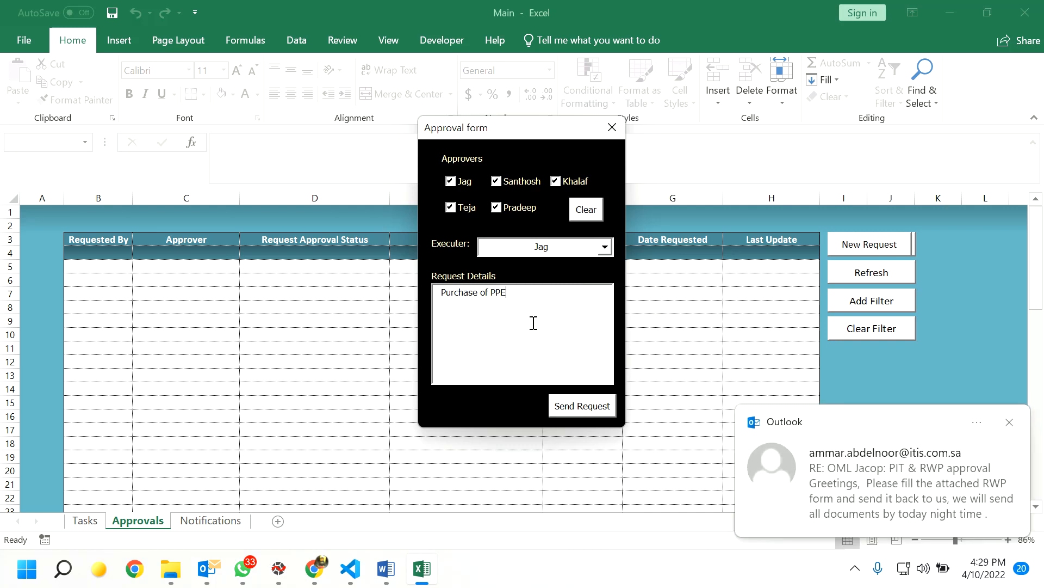
{"action": "left_click", "coordinate": [591, 414]}
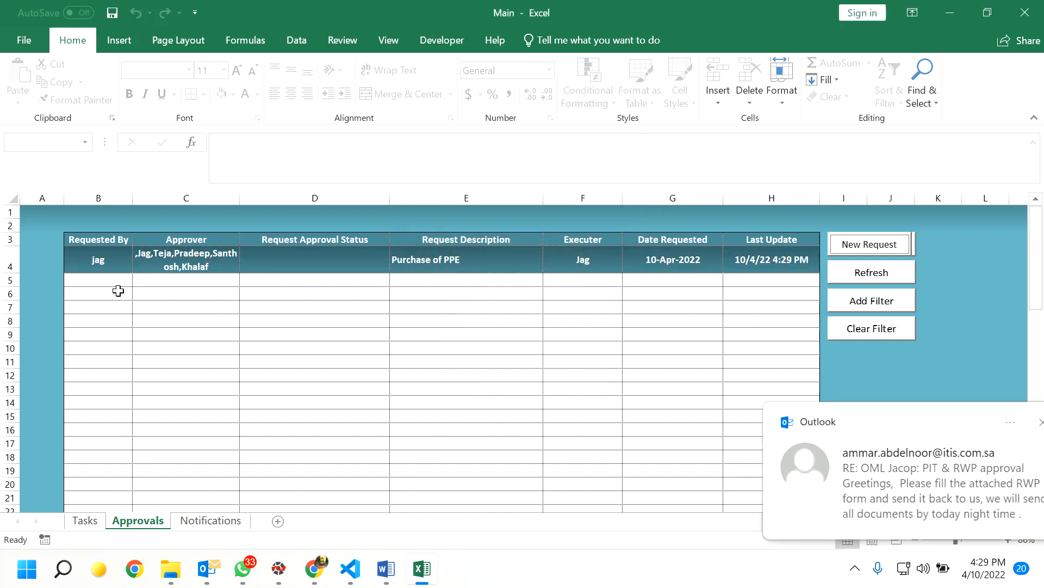
{"action": "left_click", "coordinate": [586, 262]}
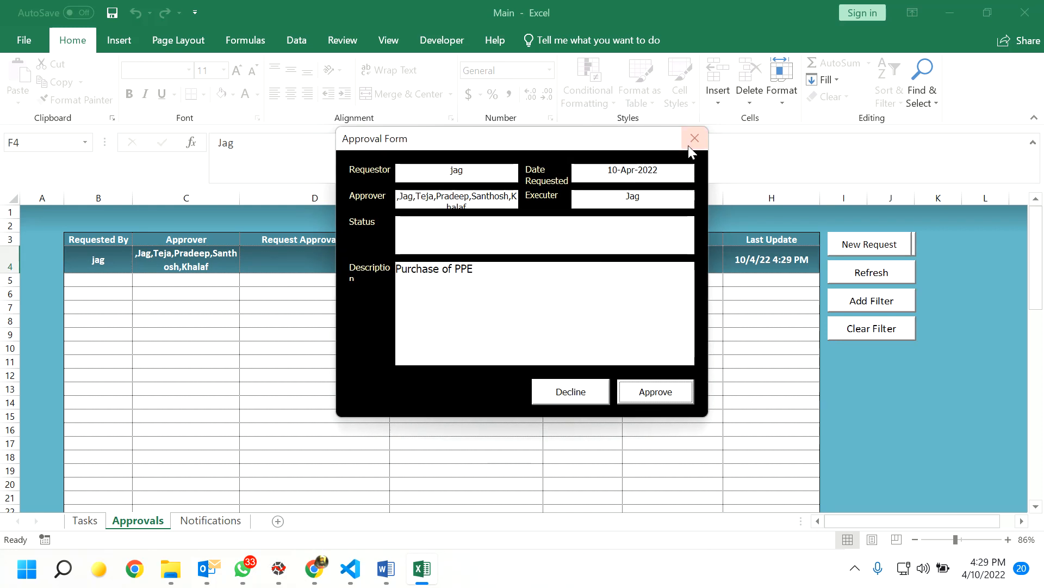
- Approve the row 4 Purchase of PPE request, refresh the table, and start another request
{"action": "left_click", "coordinate": [695, 138]}
{"action": "left_click", "coordinate": [338, 263]}
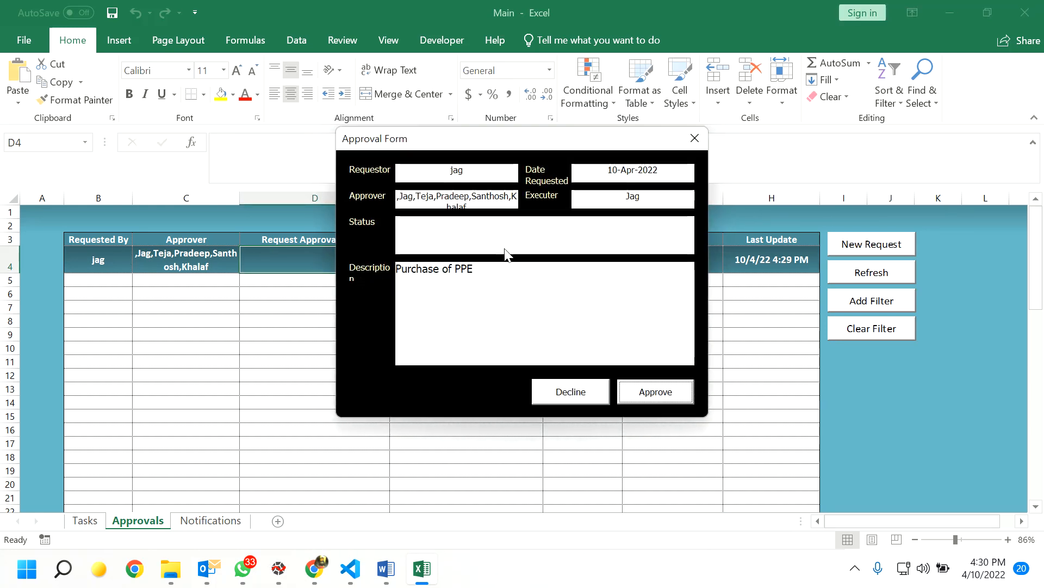
{"action": "left_click", "coordinate": [659, 396]}
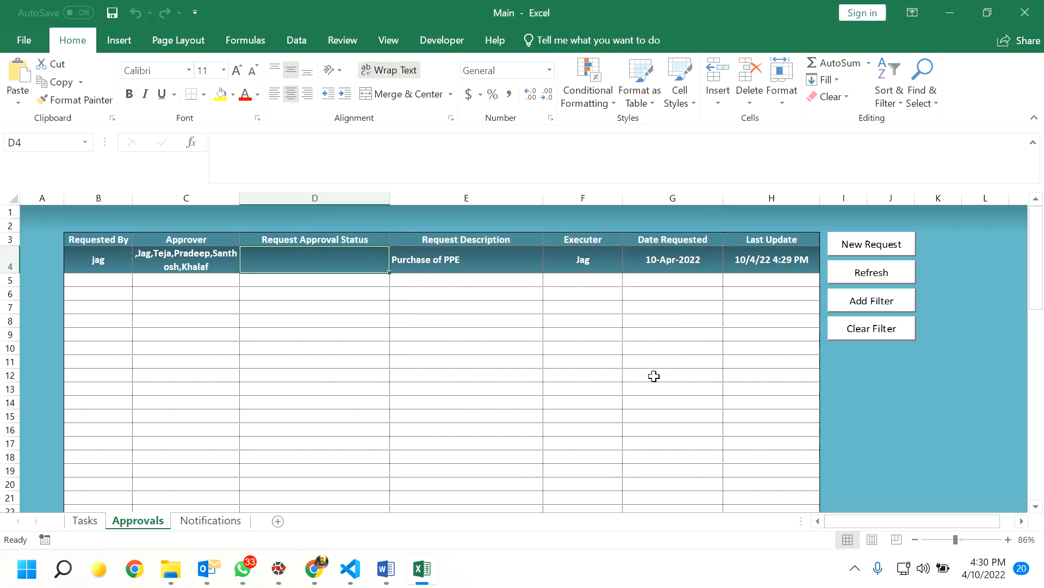
{"action": "left_click", "coordinate": [889, 278]}
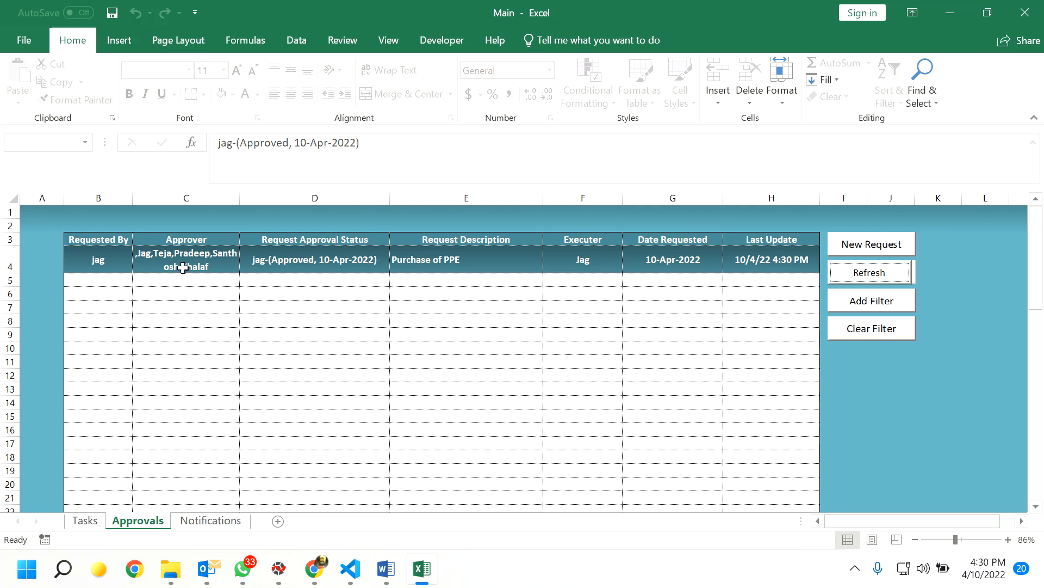
{"action": "left_click", "coordinate": [882, 243]}
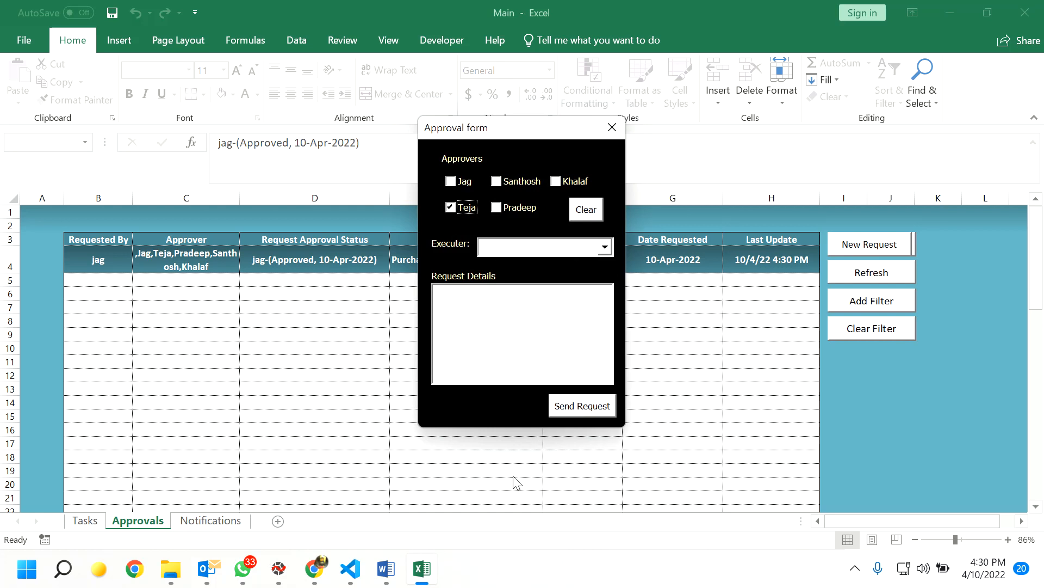
- Choose the executor for the new approval request from the Executer dropdown
{"action": "left_click", "coordinate": [605, 247]}
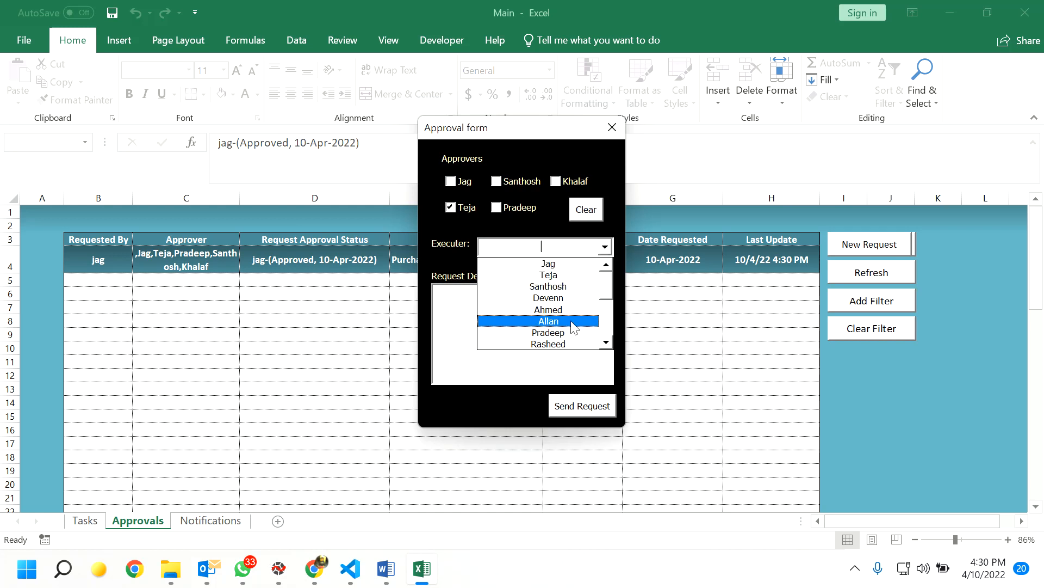
{"action": "mouse_move", "coordinate": [608, 292]}
{"action": "left_mouse_down"}
{"action": "mouse_move", "coordinate": [609, 319]}
{"action": "mouse_move", "coordinate": [609, 310]}
{"action": "left_mouse_up"}
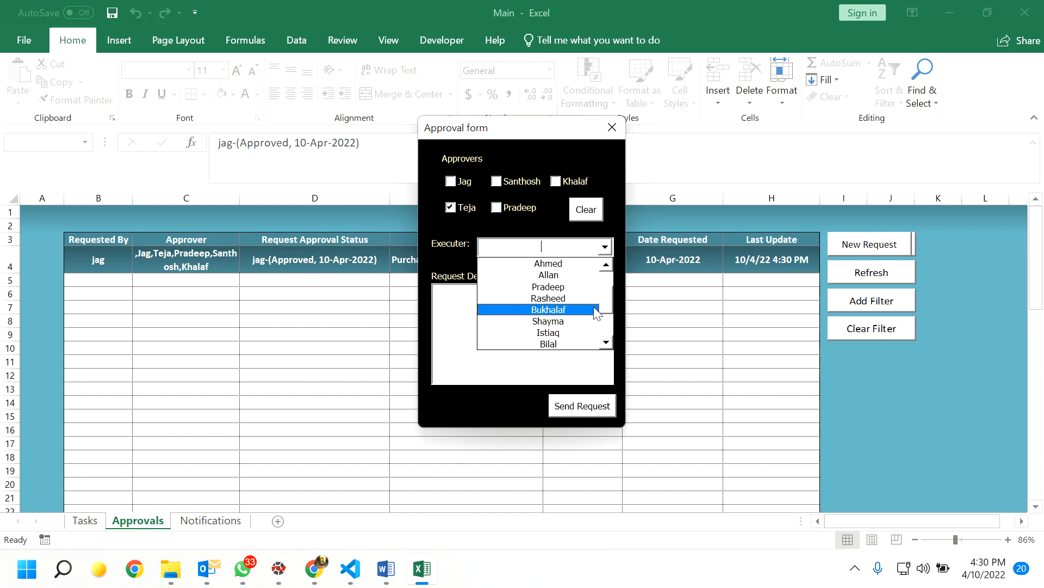
{"action": "scroll", "coordinate": [571, 333], "scroll_direction": "down", "scroll_amount": 1}
{"action": "left_click", "coordinate": [566, 333]}
- Enter the request details 'Carry out the Job of Oceaneering without PO', send it, and refresh the approvals table
{"action": "left_click", "coordinate": [485, 306]}
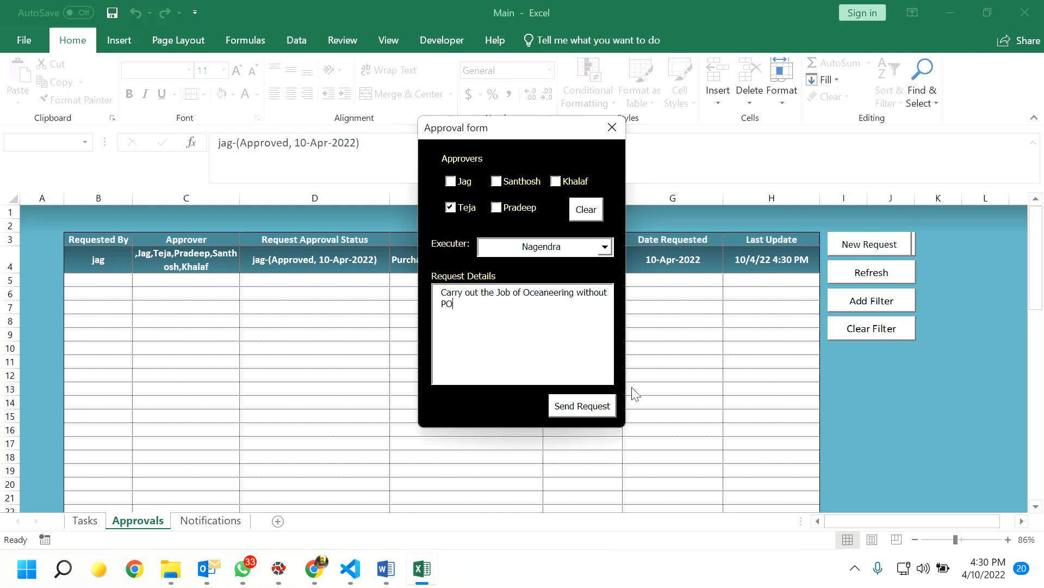
{"action": "left_click", "coordinate": [583, 403]}
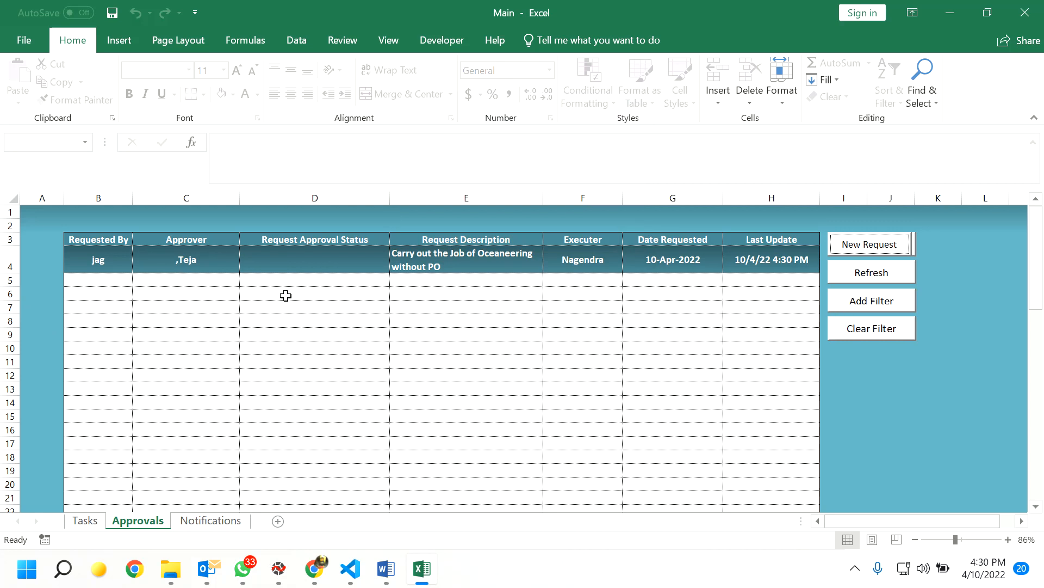
{"action": "left_click", "coordinate": [879, 276]}
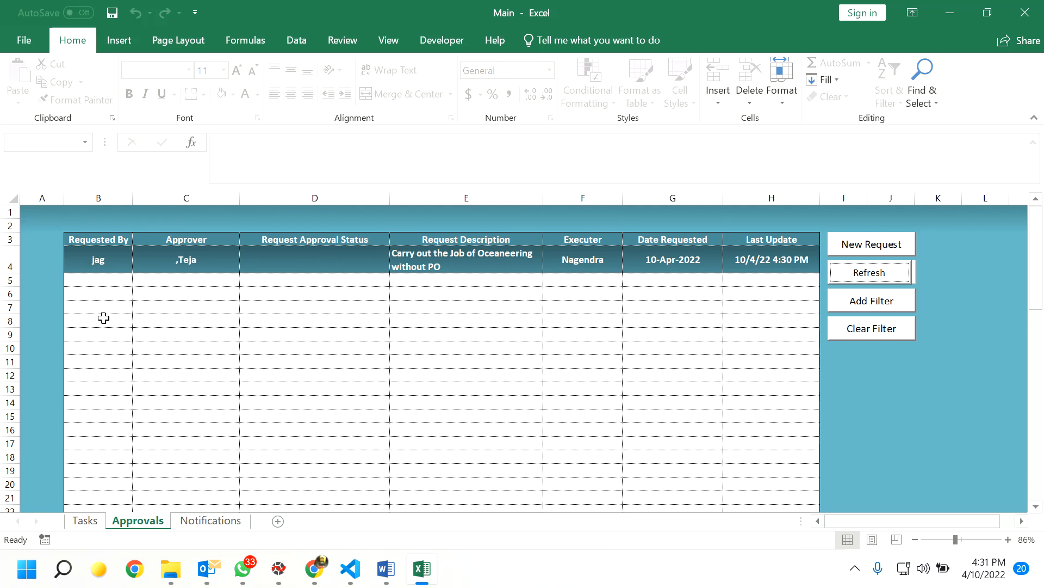
{"action": "left_click", "coordinate": [106, 259]}
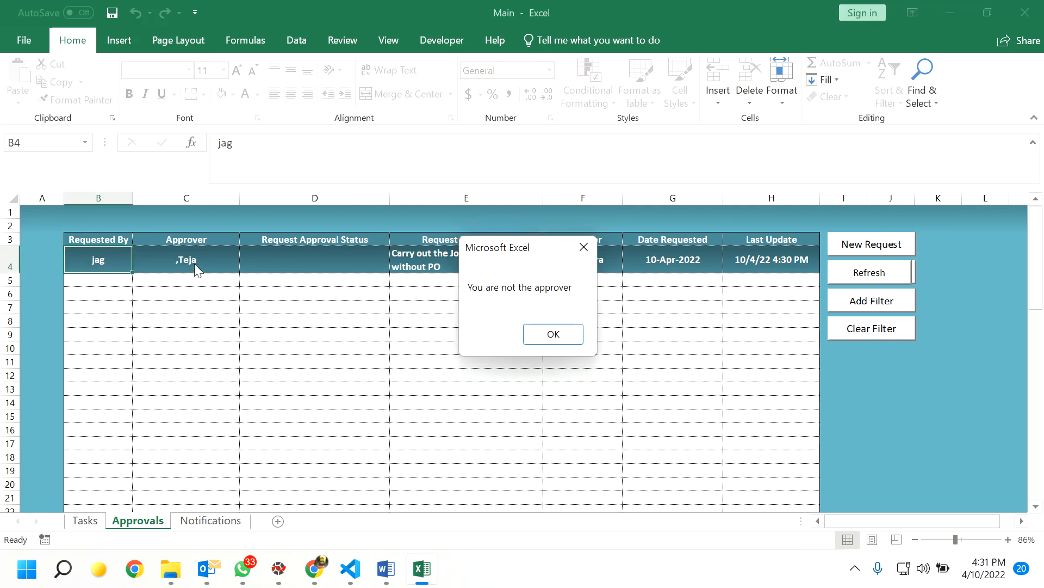
{"action": "left_click", "coordinate": [583, 249]}
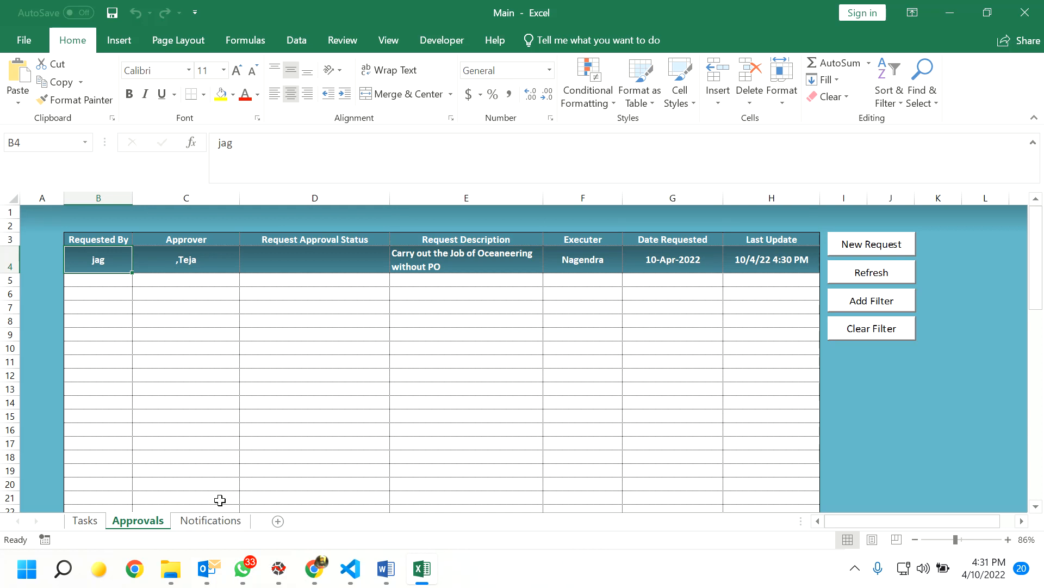
{"action": "left_click", "coordinate": [216, 522]}
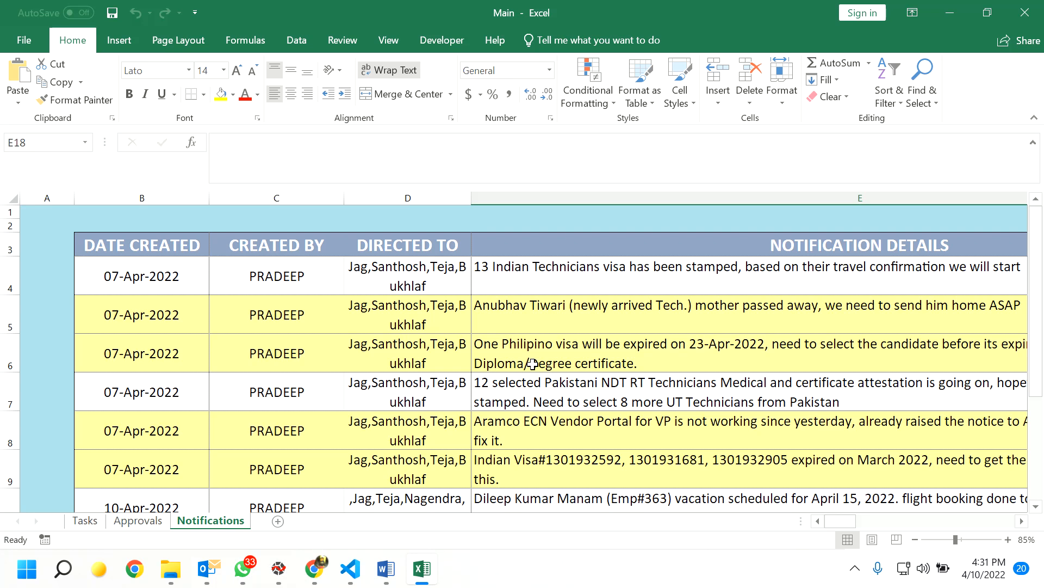
- Zoom the Notifications sheet out to 58% so all seven notices fit on screen
{"action": "scroll", "coordinate": [532, 363], "scroll_direction": "down", "scroll_amount": 2}
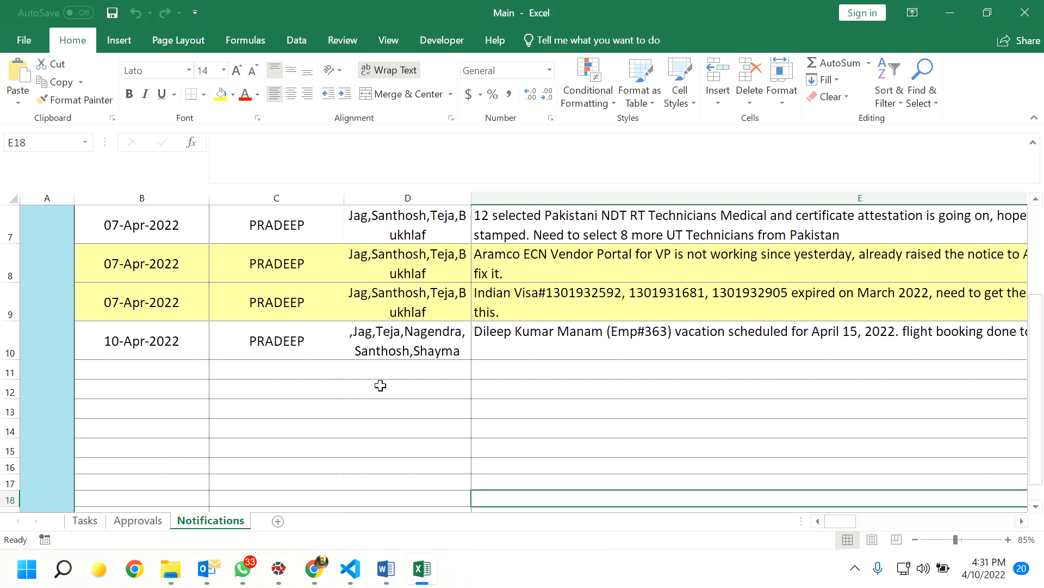
{"action": "left_click_drag", "start_coordinate": [1036, 469], "coordinate": [1043, 463]}
{"action": "left_click_drag", "start_coordinate": [834, 521], "coordinate": [833, 521]}
{"action": "scroll", "coordinate": [890, 466], "scroll_direction": "up", "scroll_amount": 2}
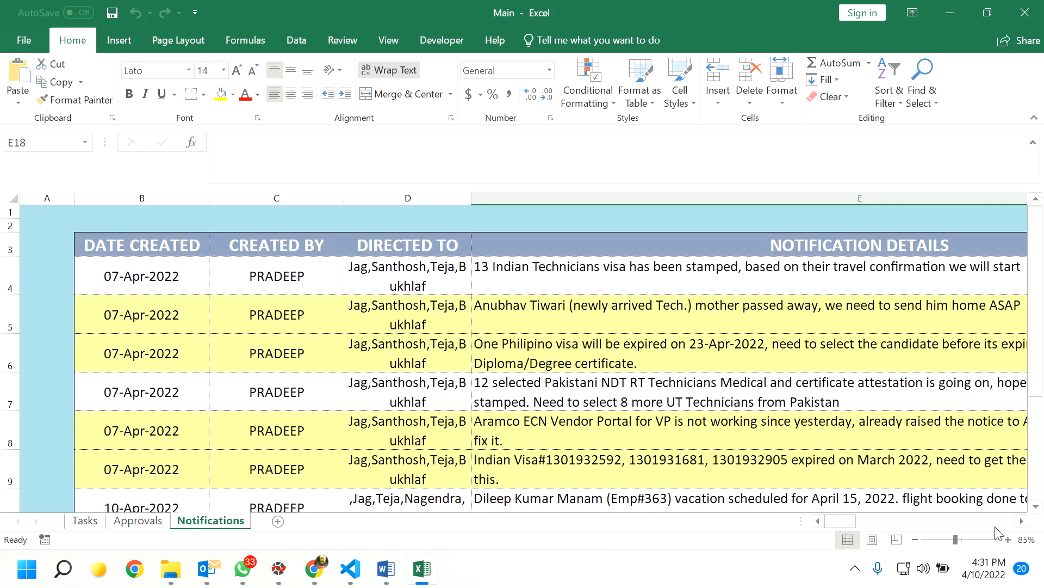
{"action": "left_click_drag", "start_coordinate": [955, 539], "coordinate": [943, 539]}
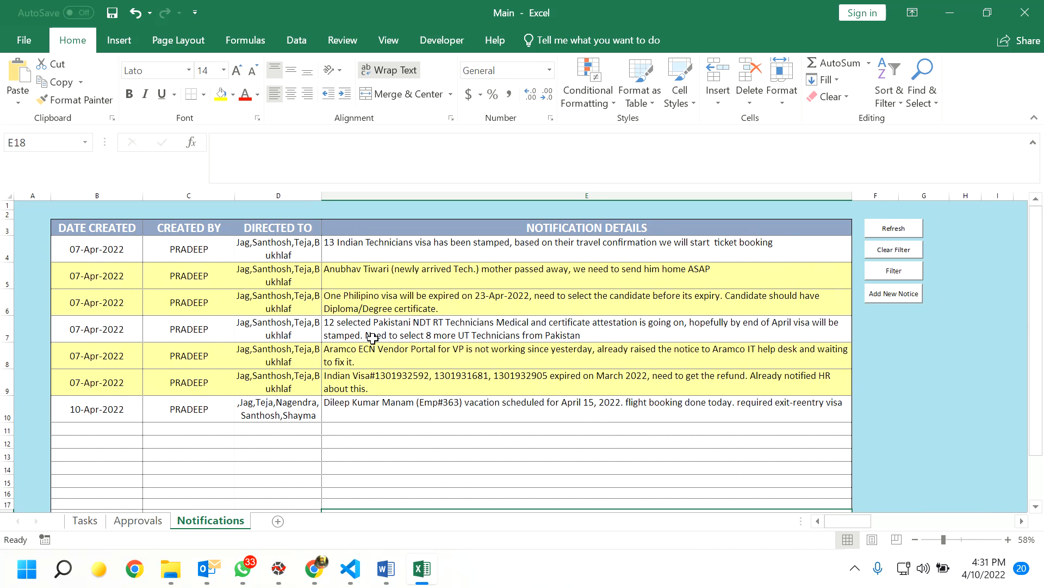
{"action": "left_click", "coordinate": [899, 293]}
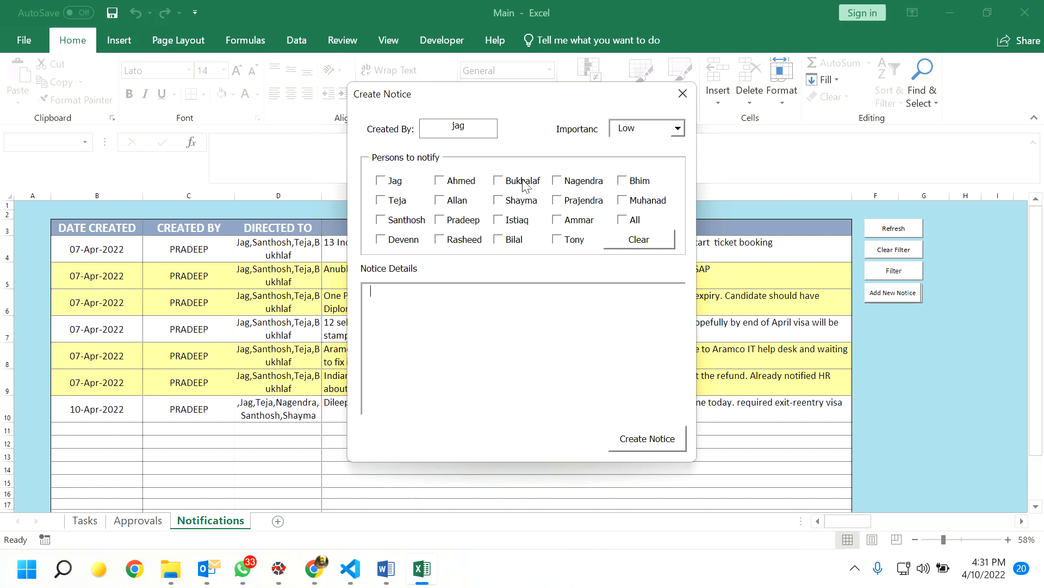
{"action": "left_click", "coordinate": [624, 221]}
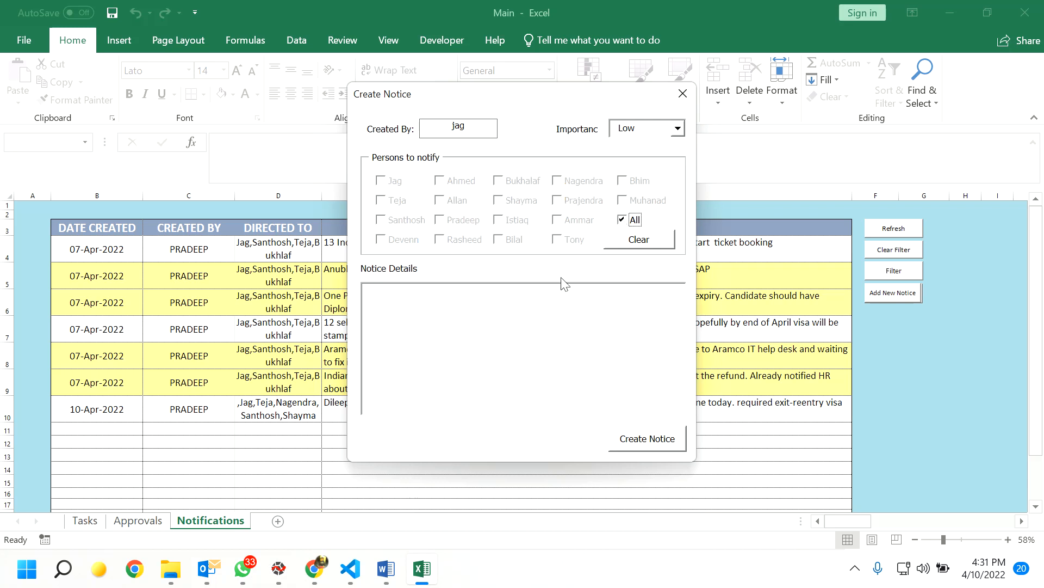
{"action": "left_click", "coordinate": [621, 223]}
{"action": "left_click", "coordinate": [380, 181]}
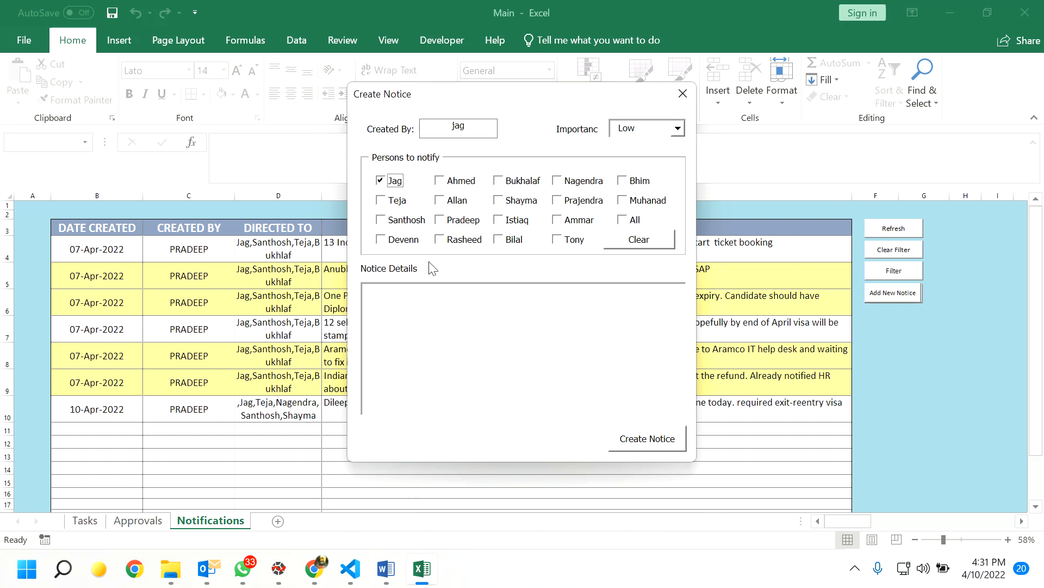
{"action": "left_click", "coordinate": [381, 183]}
{"action": "left_click", "coordinate": [380, 200]}
{"action": "left_click", "coordinate": [511, 302]}
{"action": "type", "text": "dkjdshks"}
{"action": "left_click_drag", "start_coordinate": [415, 292], "coordinate": [328, 297]}
{"action": "key", "text": "BackSpace"}
{"action": "left_click", "coordinate": [683, 93]}
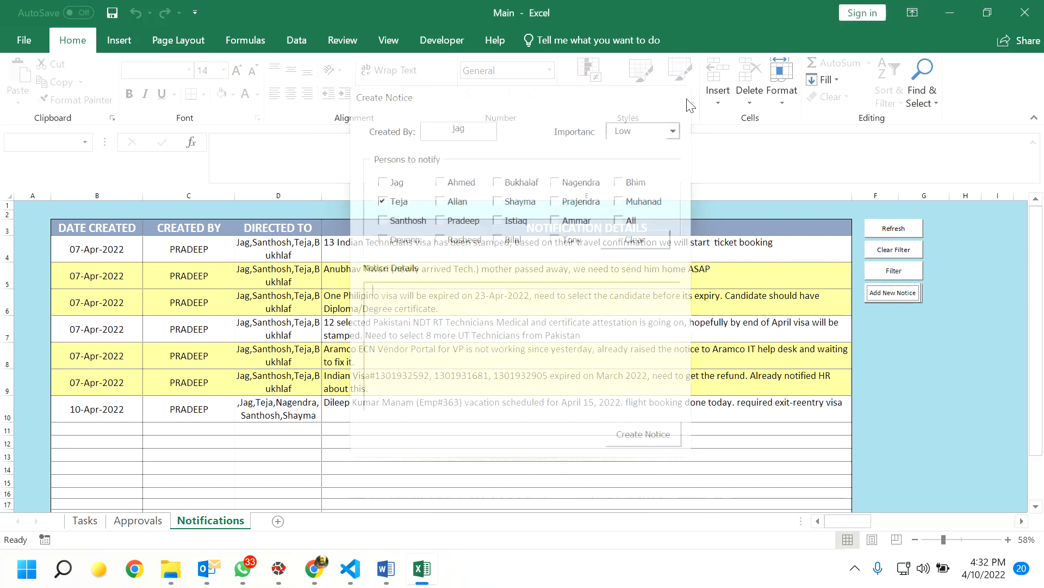
{"action": "left_click", "coordinate": [194, 256]}
{"action": "left_click", "coordinate": [471, 252]}
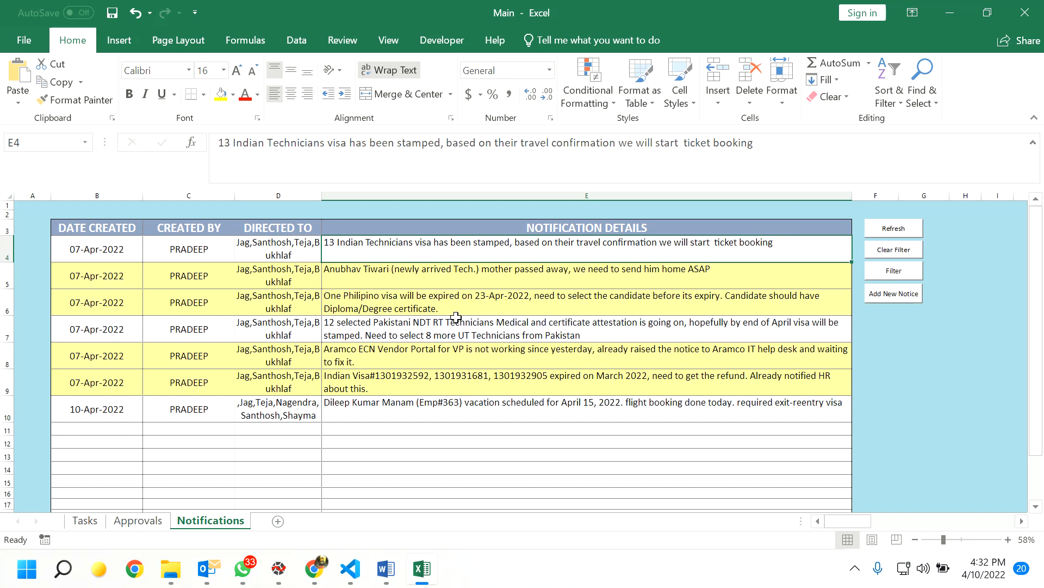
- Select cell B11, the empty row below the seven notices
{"action": "scroll", "coordinate": [399, 409], "scroll_direction": "down", "scroll_amount": 1}
{"action": "scroll", "coordinate": [399, 410], "scroll_direction": "down", "scroll_amount": 1}
{"action": "scroll", "coordinate": [400, 408], "scroll_direction": "up", "scroll_amount": 2}
{"action": "scroll", "coordinate": [401, 407], "scroll_direction": "down", "scroll_amount": 3}
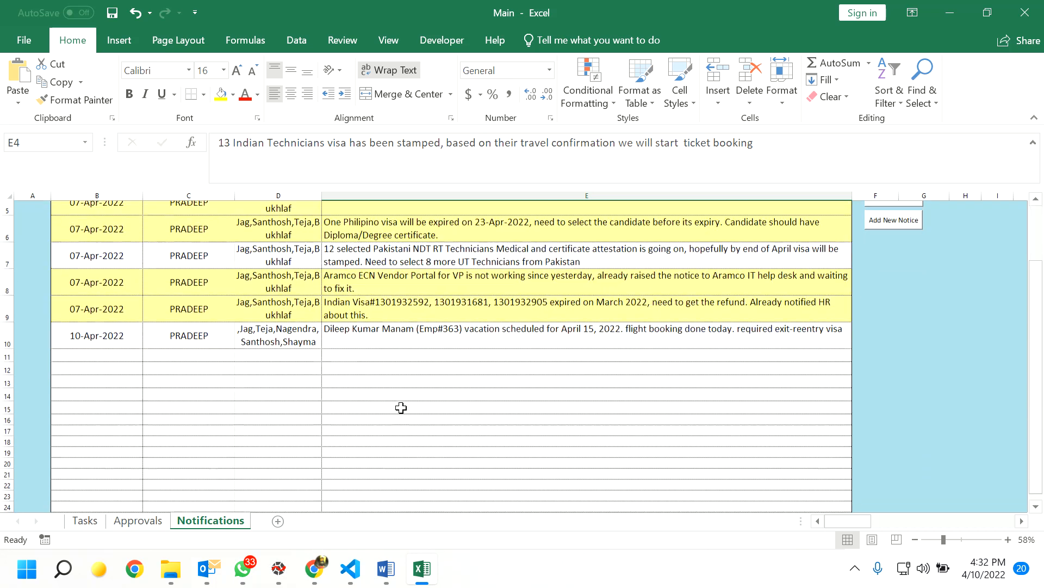
{"action": "left_click", "coordinate": [105, 235]}
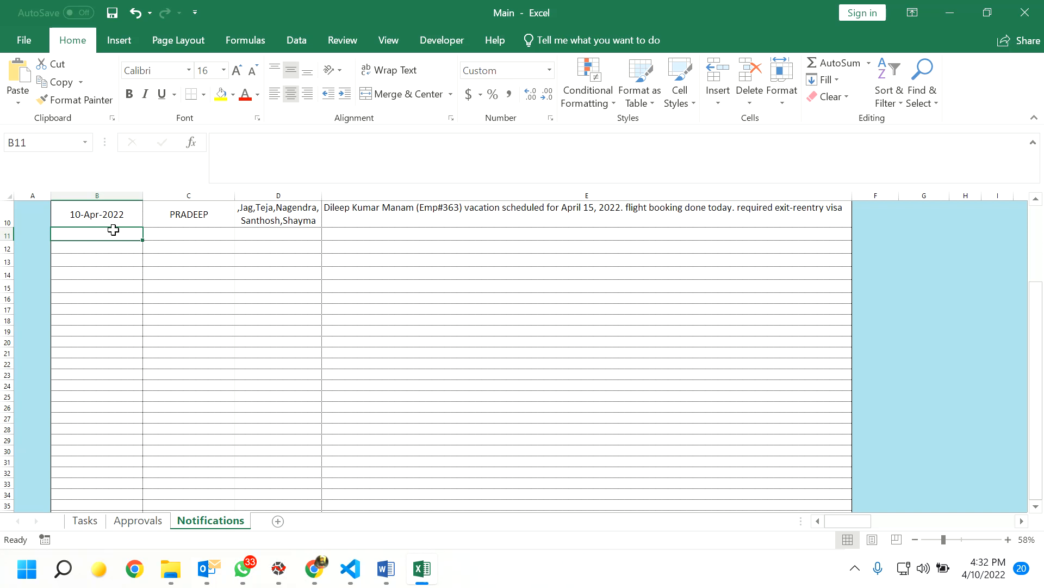
- Show the hidden taskbar tray icons to check for new email
{"action": "scroll", "coordinate": [507, 430], "scroll_direction": "up", "scroll_amount": 3}
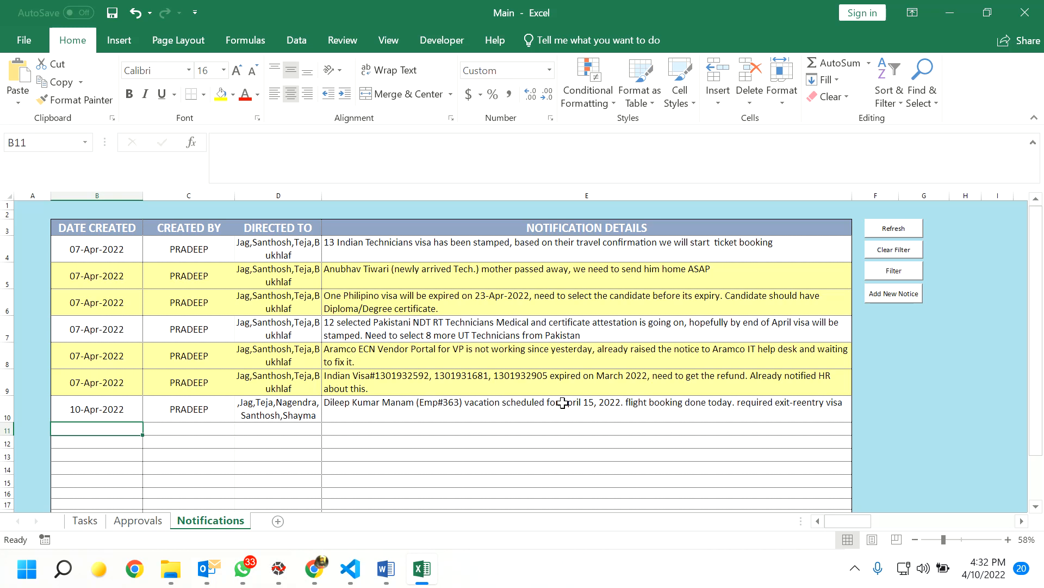
{"action": "scroll", "coordinate": [563, 403], "scroll_direction": "down", "scroll_amount": 1}
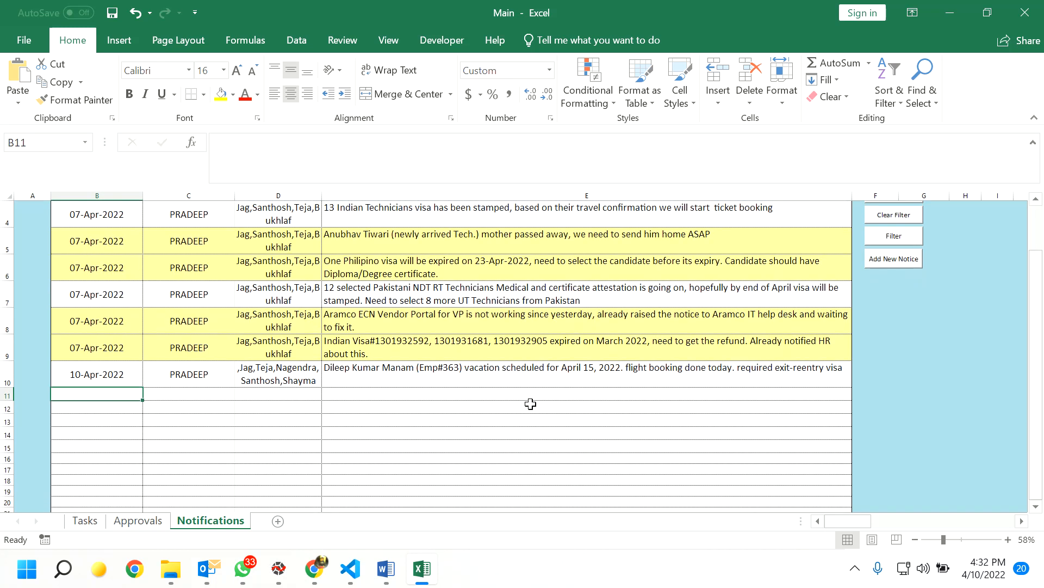
{"action": "scroll", "coordinate": [530, 404], "scroll_direction": "up", "scroll_amount": 1}
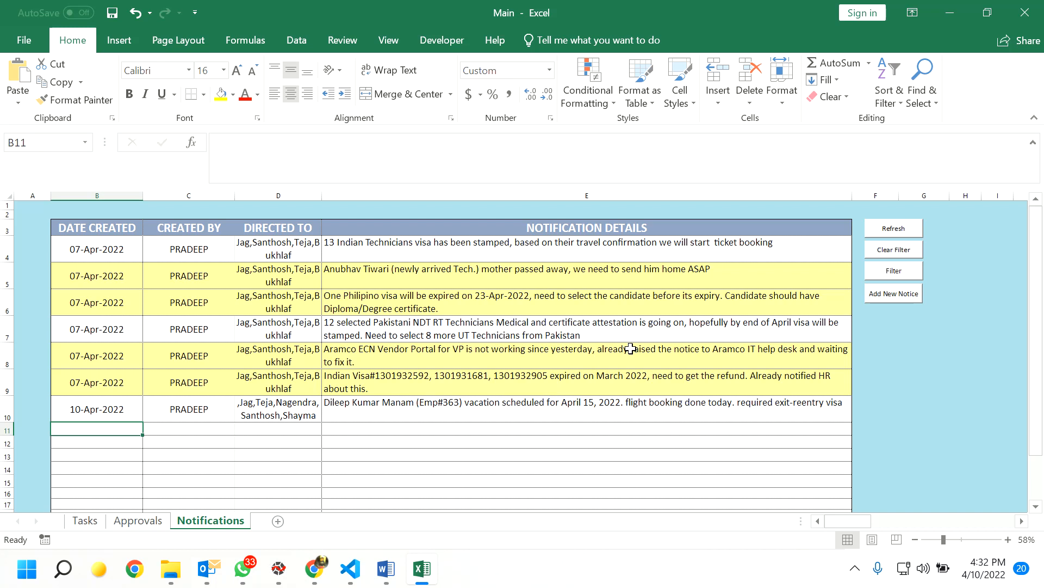
{"action": "left_click", "coordinate": [854, 568]}
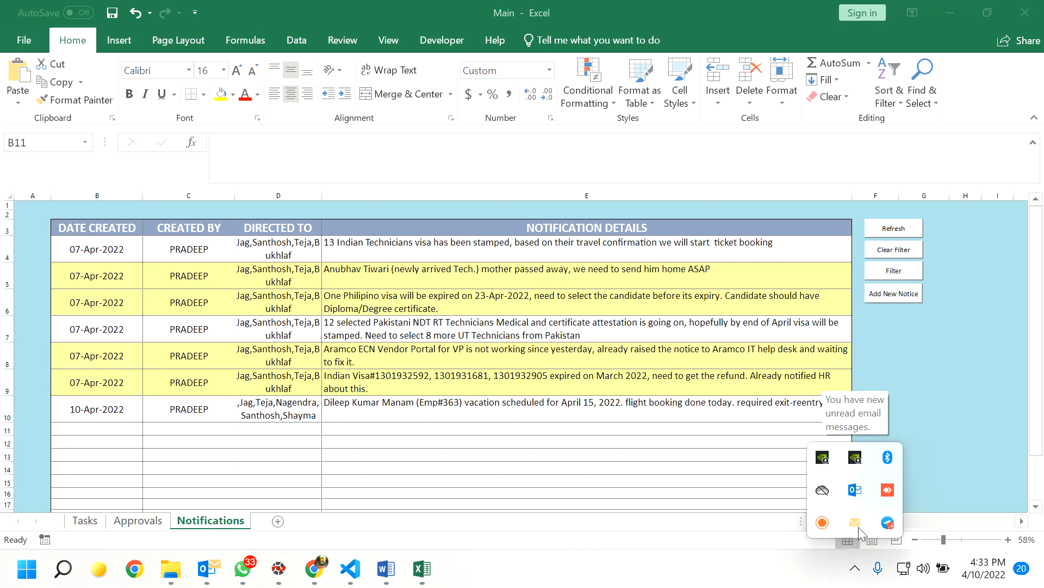